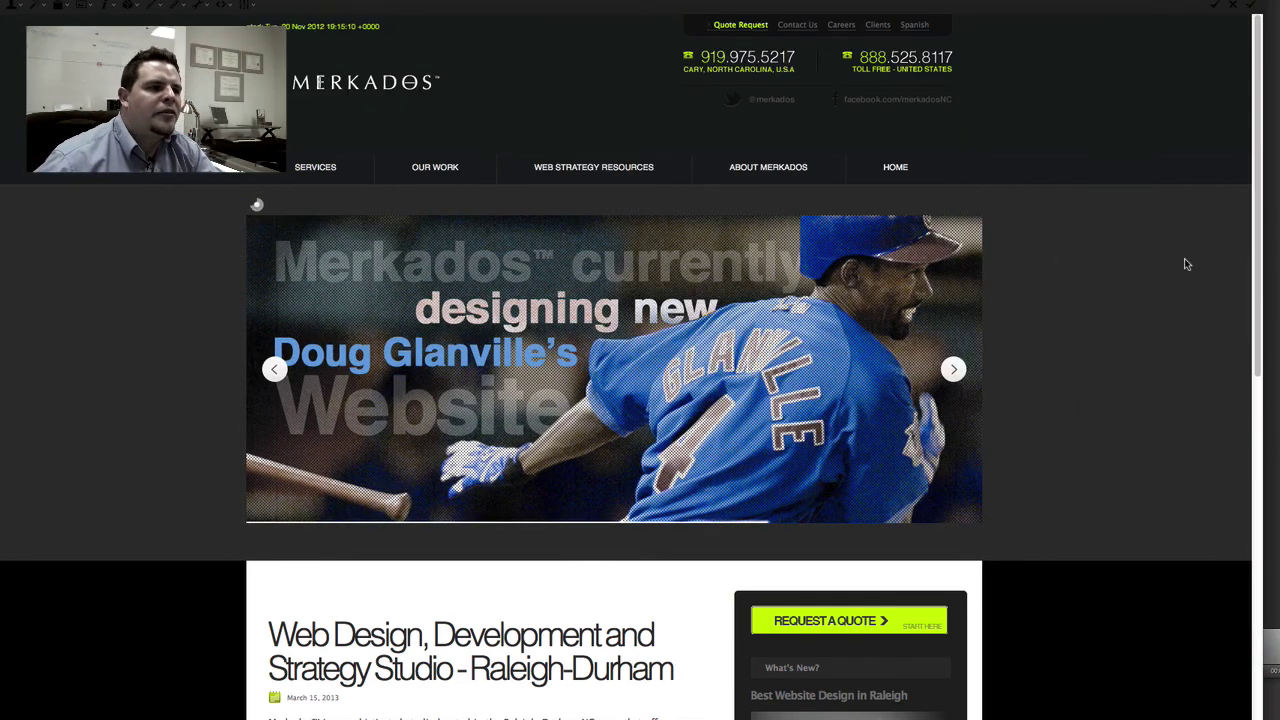
# Step: Switch to the photo in Photoshop, delete all layers above Layer 2, and duplicate Layer 2
pyautogui.press('super+Tab')
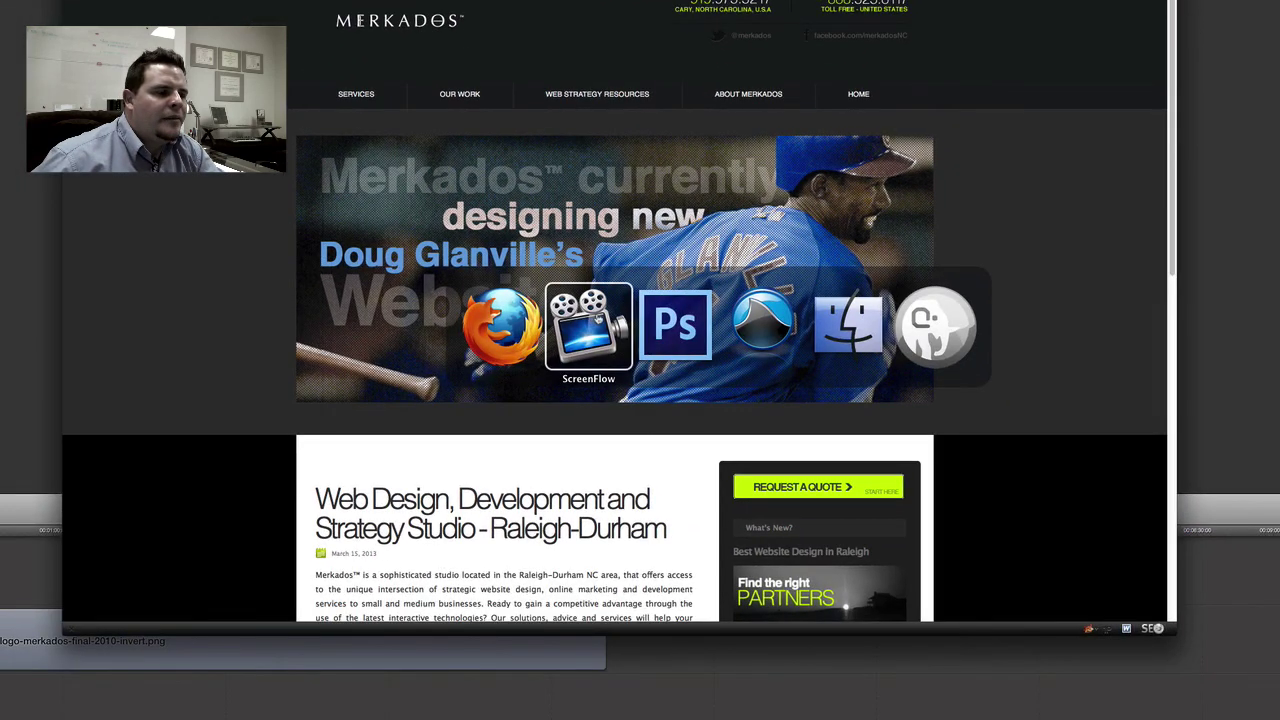
pyautogui.press('super+Tab')
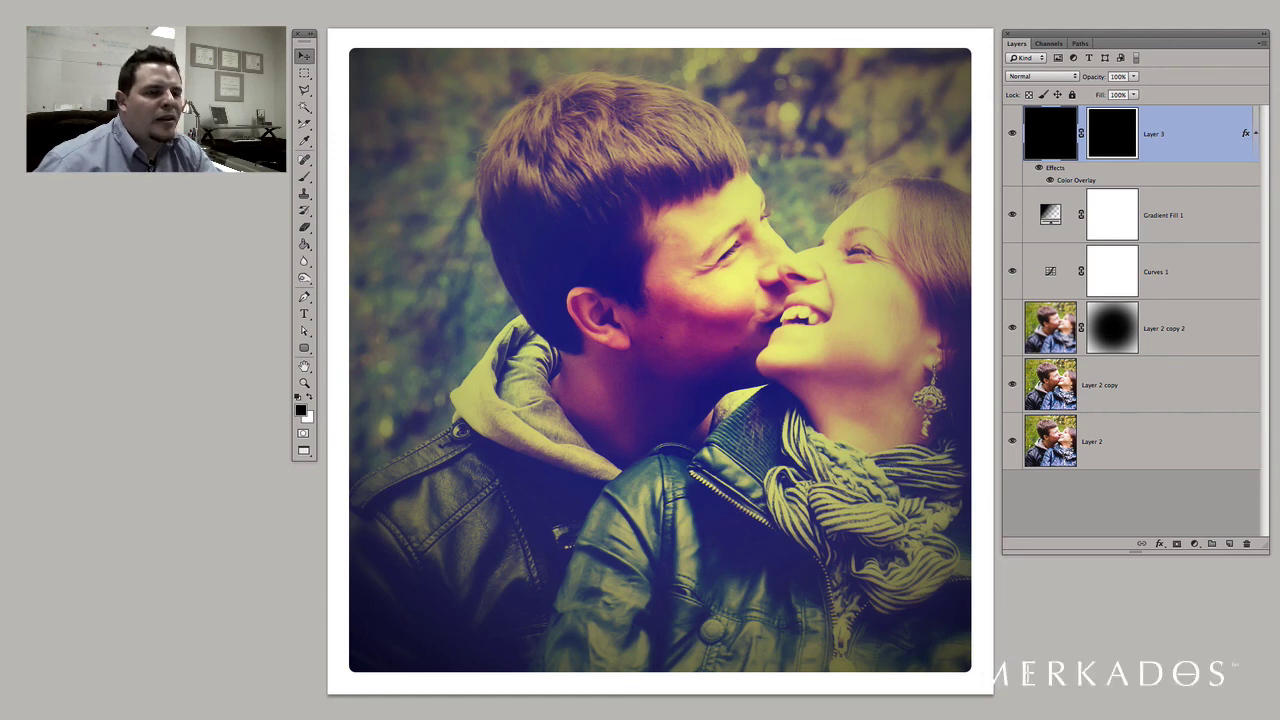
pyautogui.keyDown('shift'); pyautogui.click(1190, 386); pyautogui.keyUp('shift')
pyautogui.moveTo(1212, 388); pyautogui.dragTo(1246, 543)
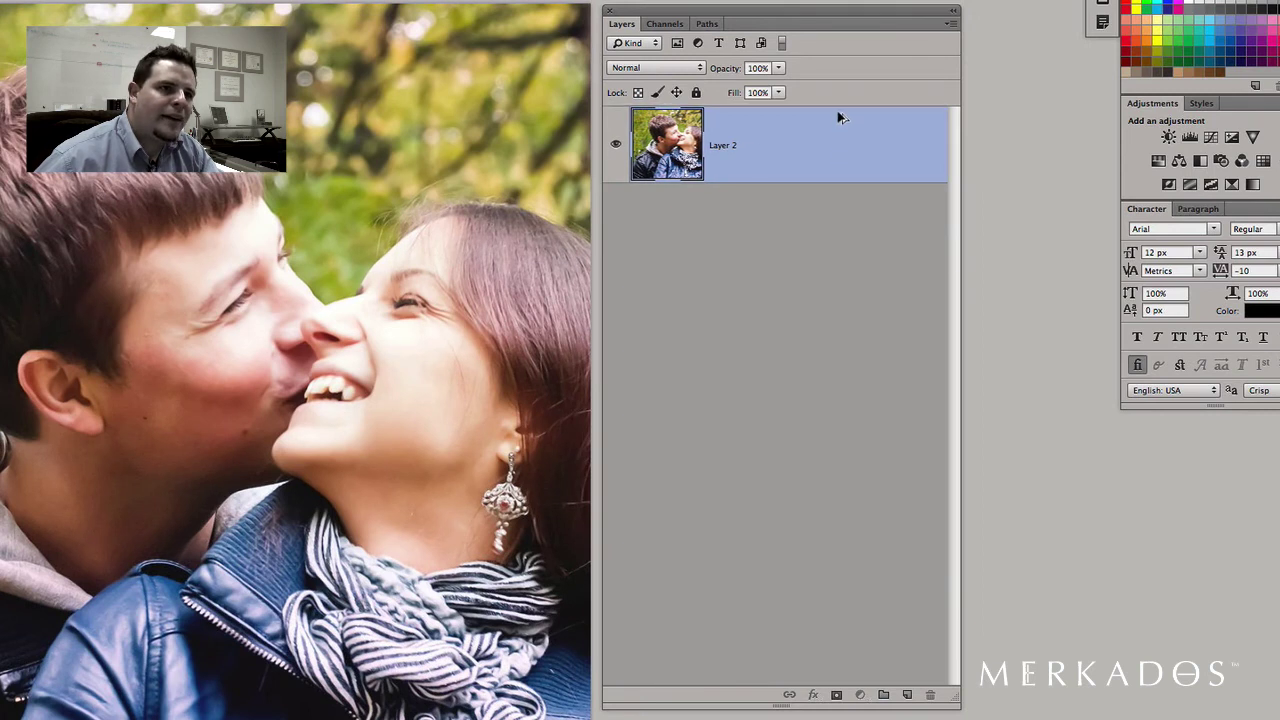
pyautogui.hotkey('ctrl', 'j')
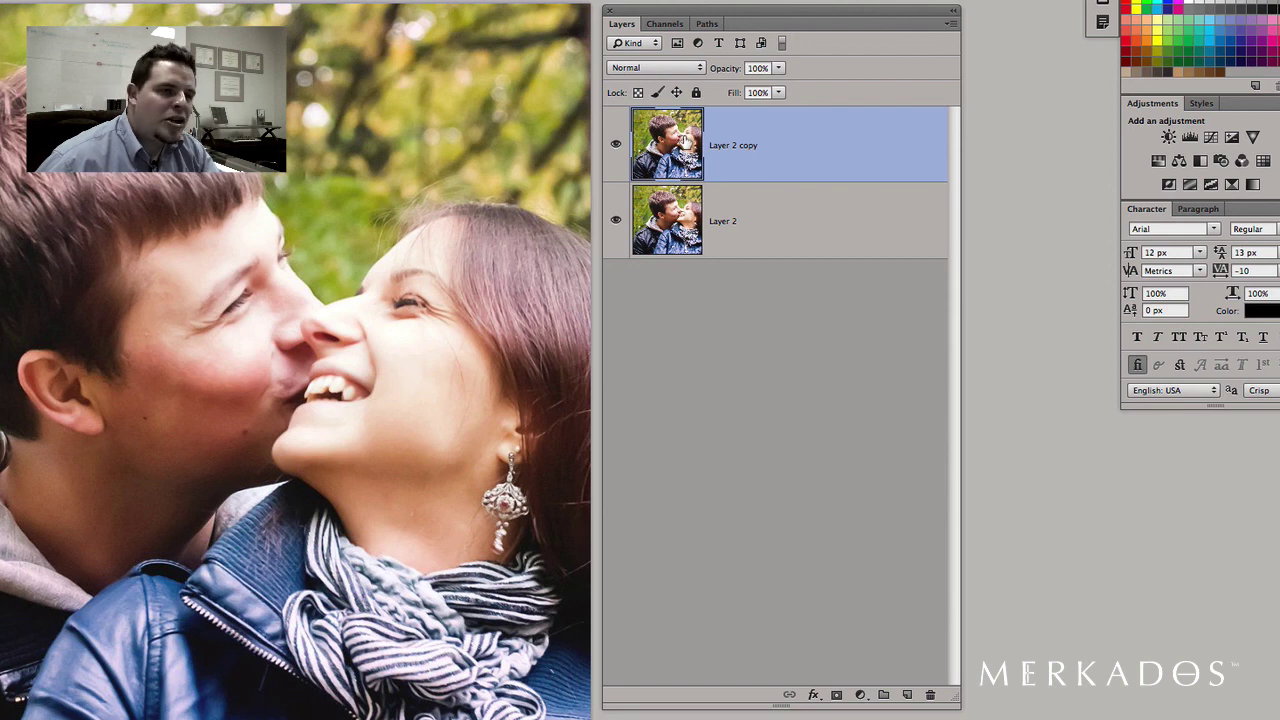
# Step: View the photo's Red, Green and Blue channels individually and compare them, ending on the Blue channel
pyautogui.click(662, 30)
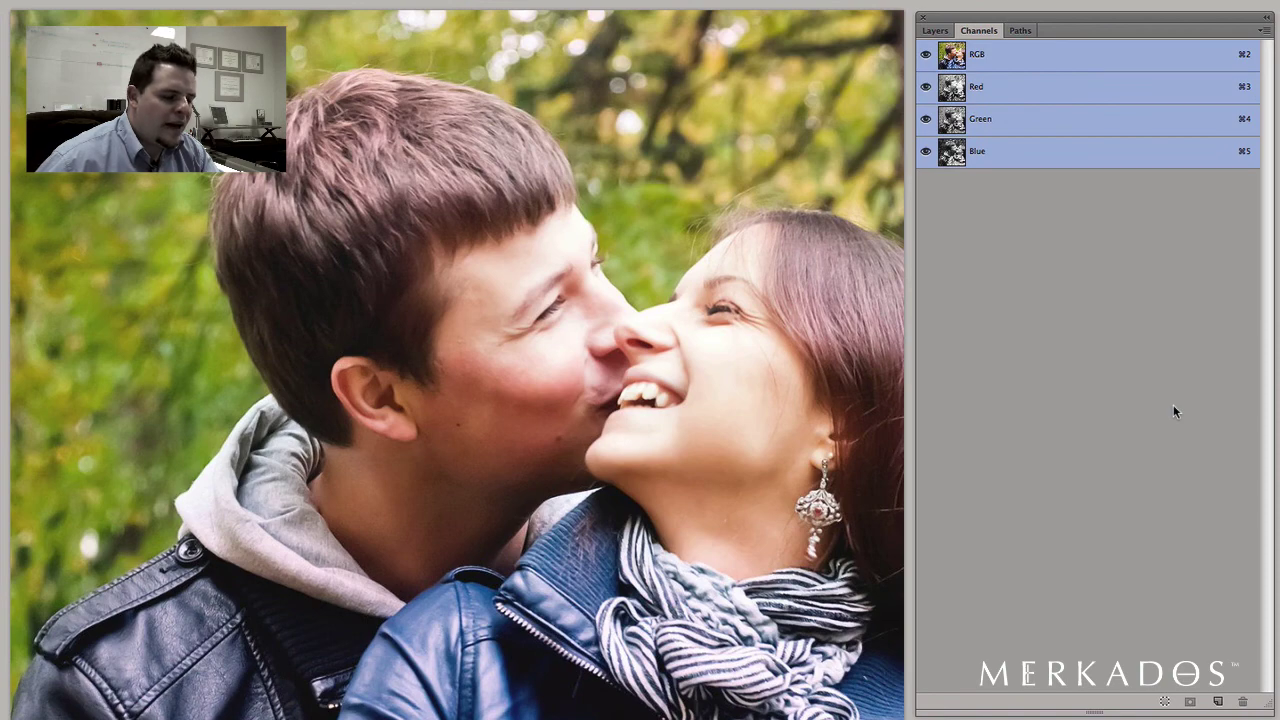
pyautogui.press('super+3')
pyautogui.press('super+4')
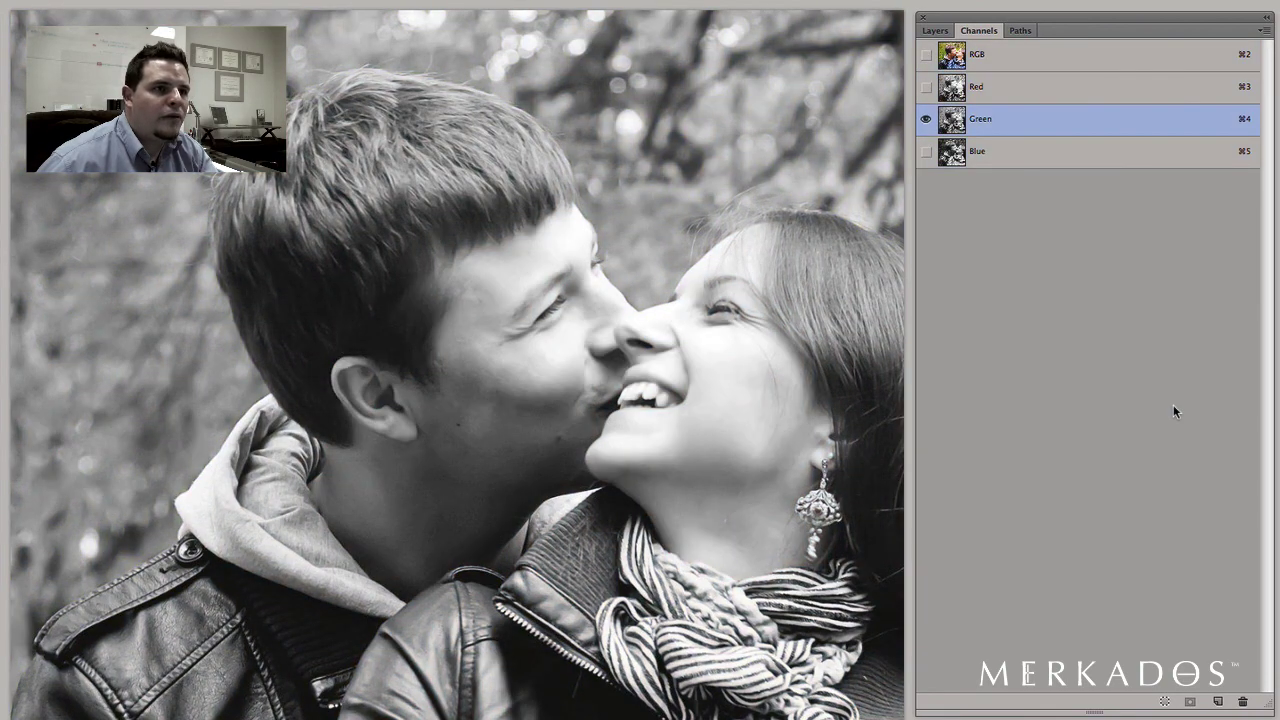
pyautogui.press('super+5')
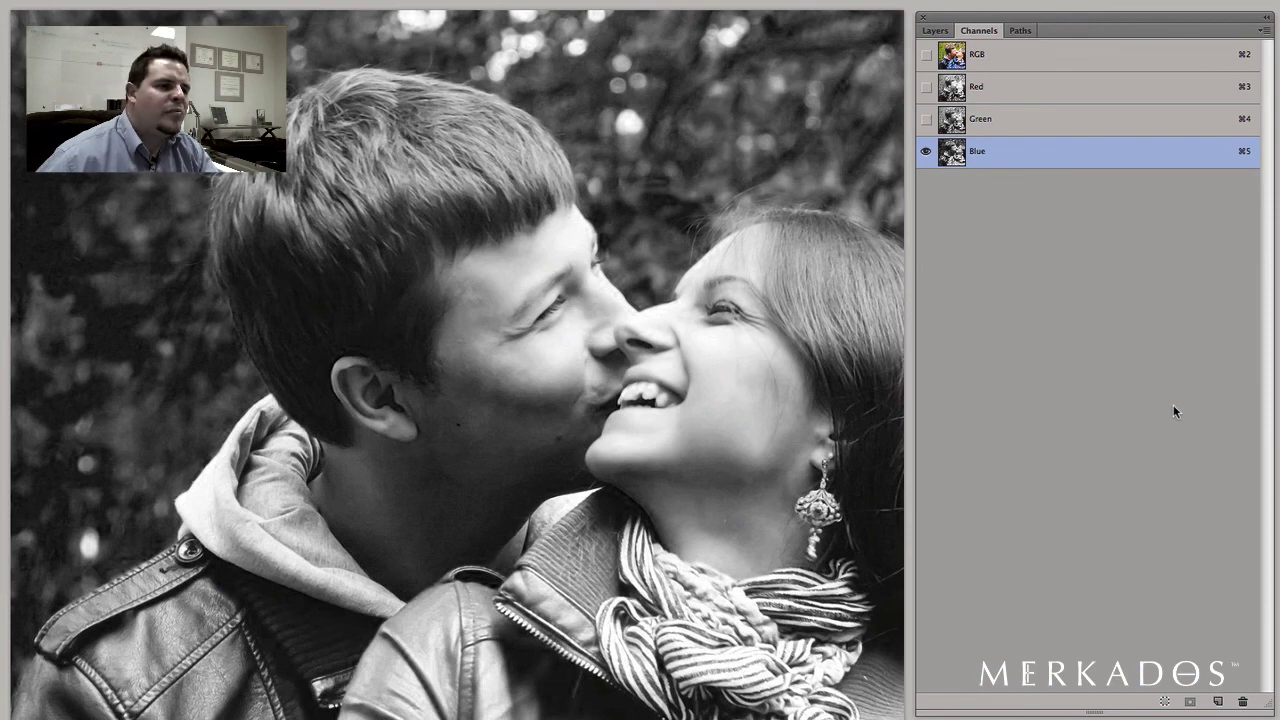
pyautogui.press('super+3')
pyautogui.press('super+4')
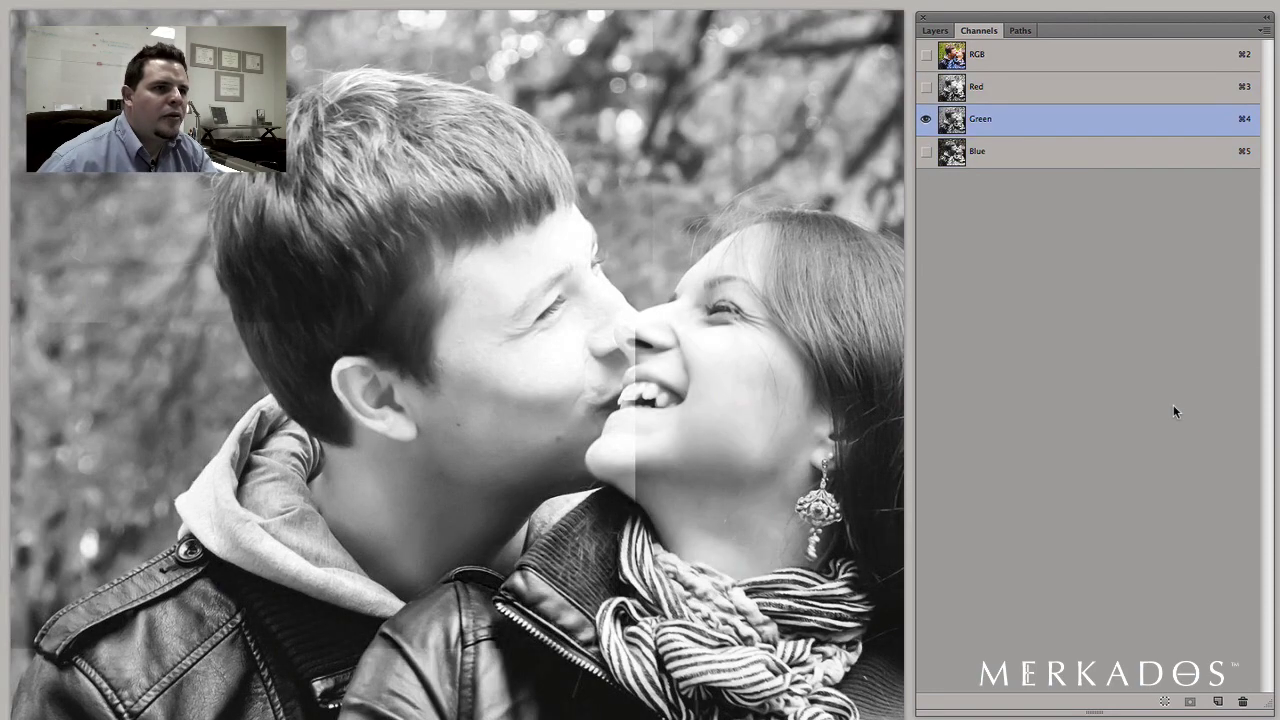
pyautogui.press('super+5')
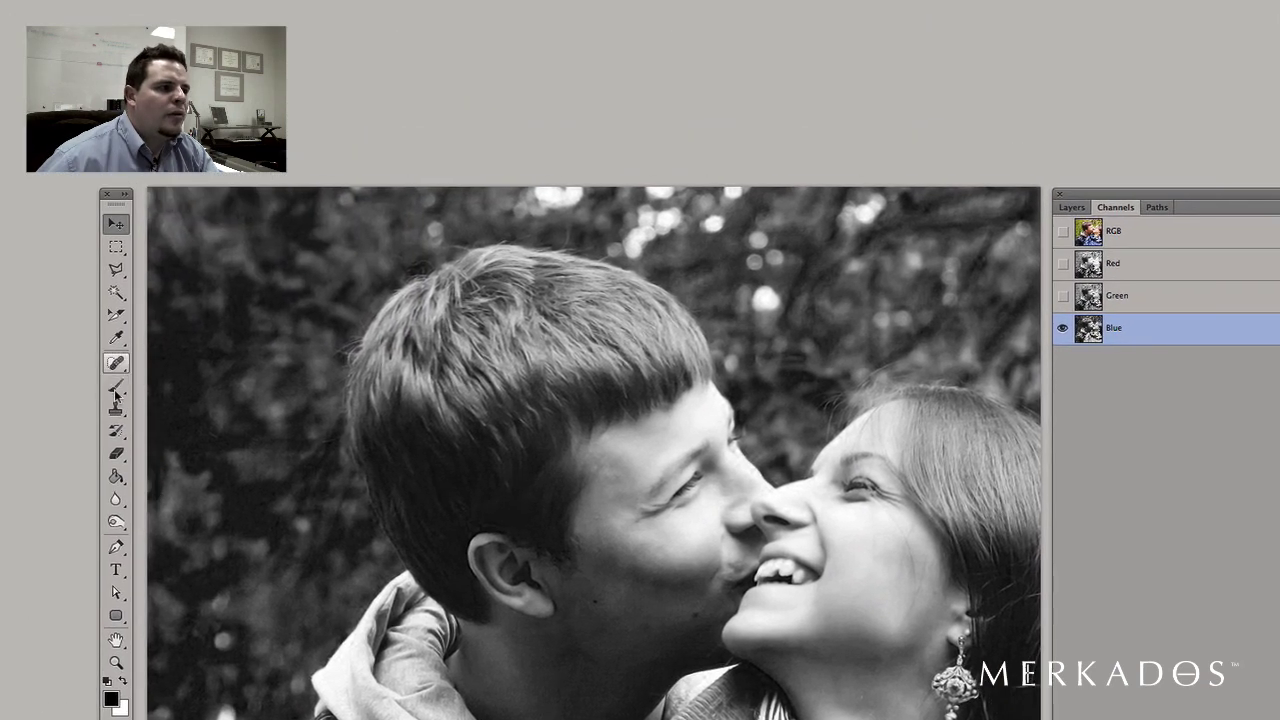
# Step: Choose the Brush tool and set the brush hardness to 99%
pyautogui.click(116, 386)
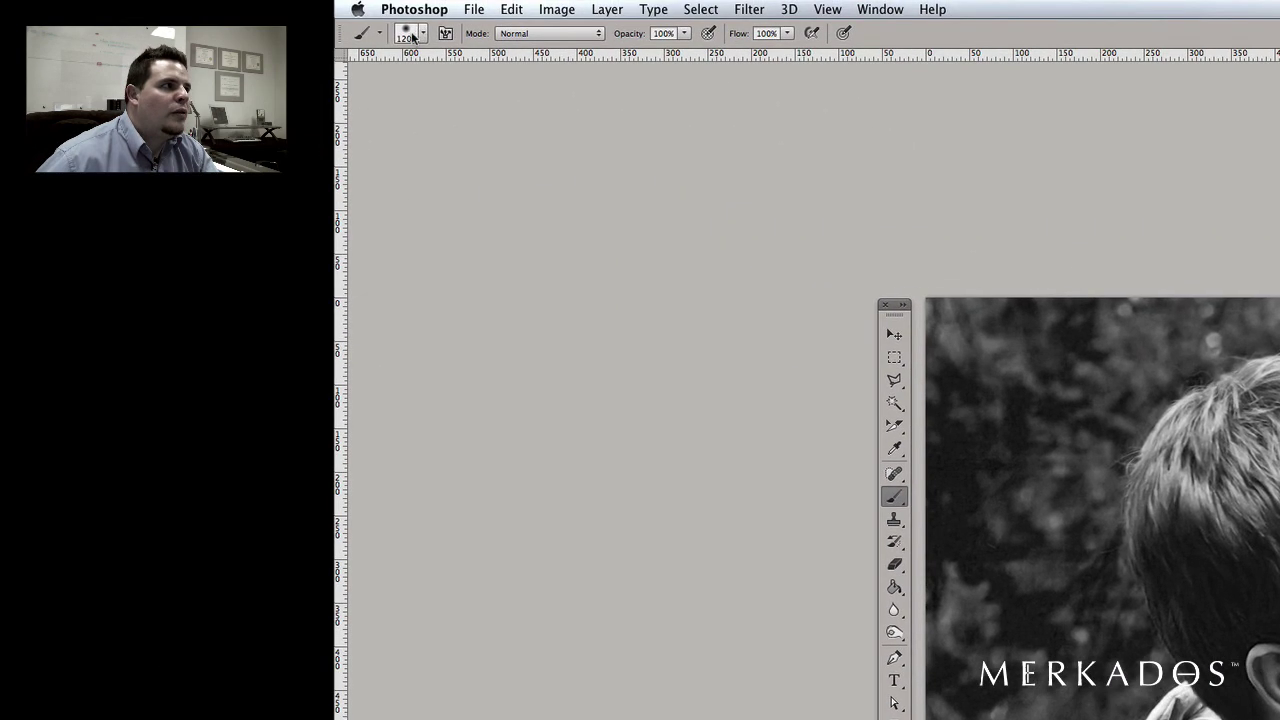
pyautogui.click(410, 35)
pyautogui.moveTo(416, 125); pyautogui.dragTo(537, 127)
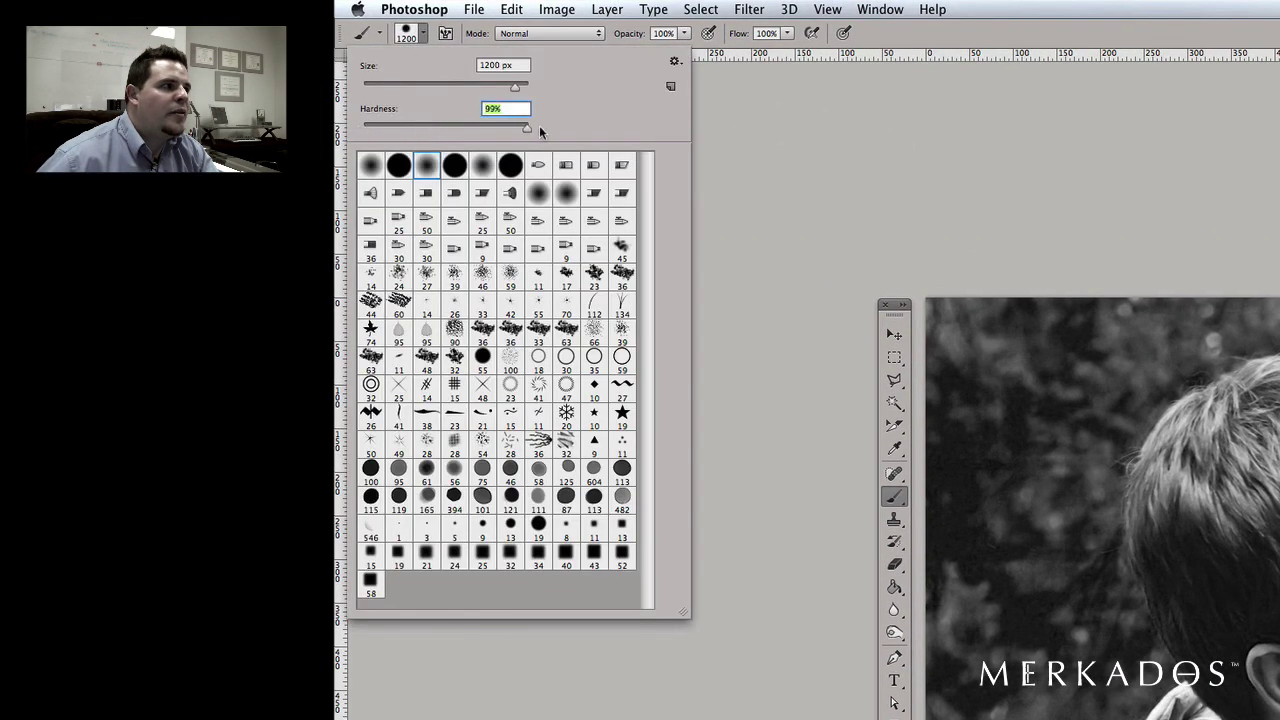
pyautogui.press('Return')
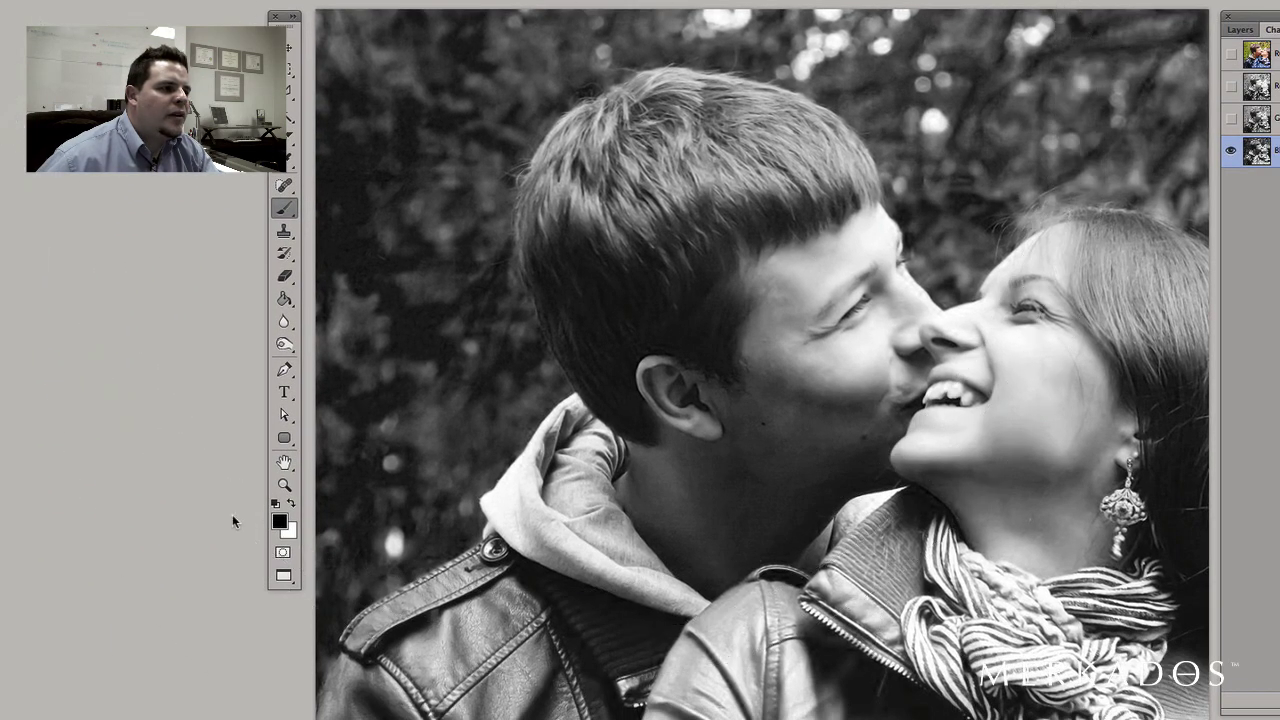
# Step: Set the foreground colour to a neutral gray with 50% brightness
pyautogui.click(280, 523)
pyautogui.click(618, 447)
pyautogui.moveTo(600, 447); pyautogui.dragTo(600, 457)
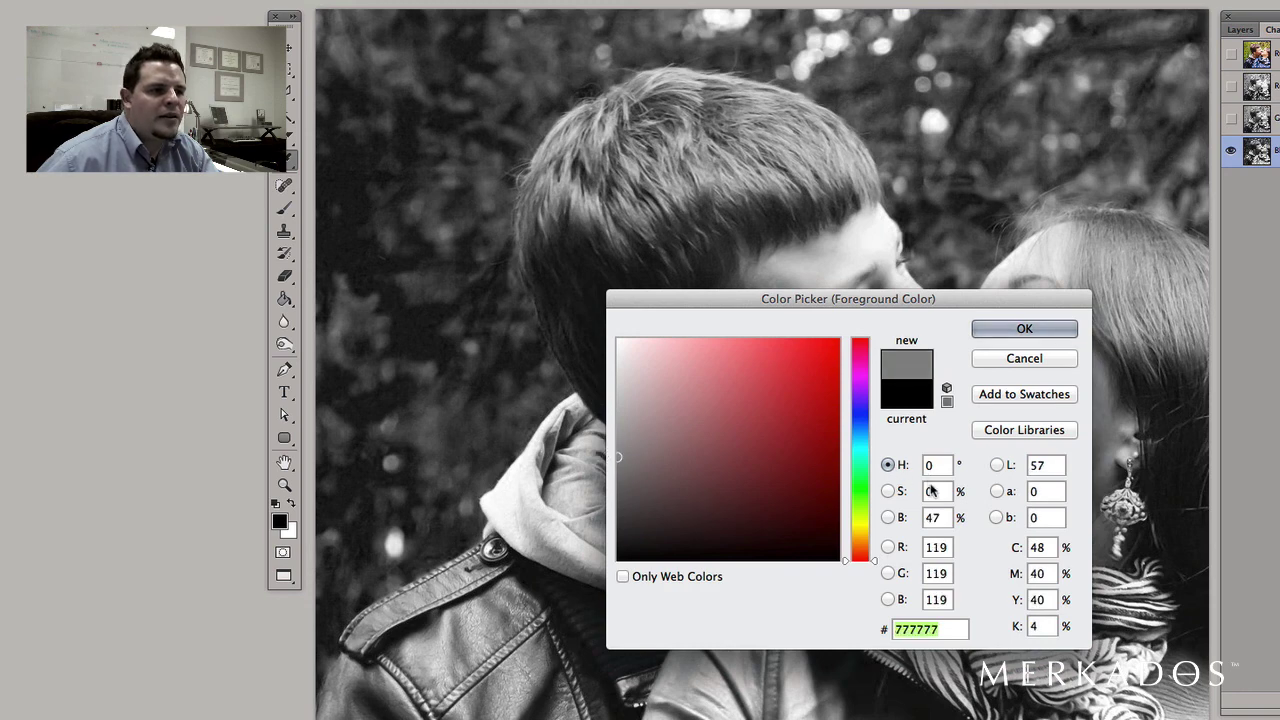
pyautogui.doubleClick(928, 517)
pyautogui.write('50')
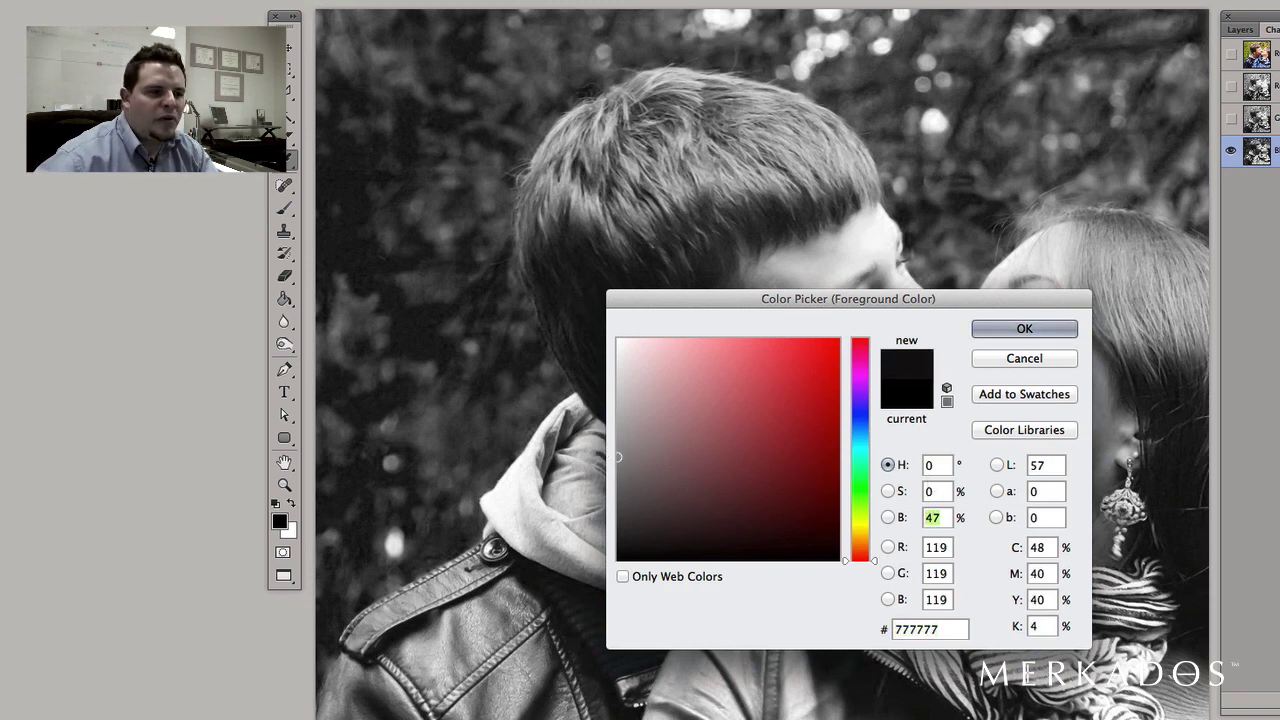
pyautogui.click(1023, 329)
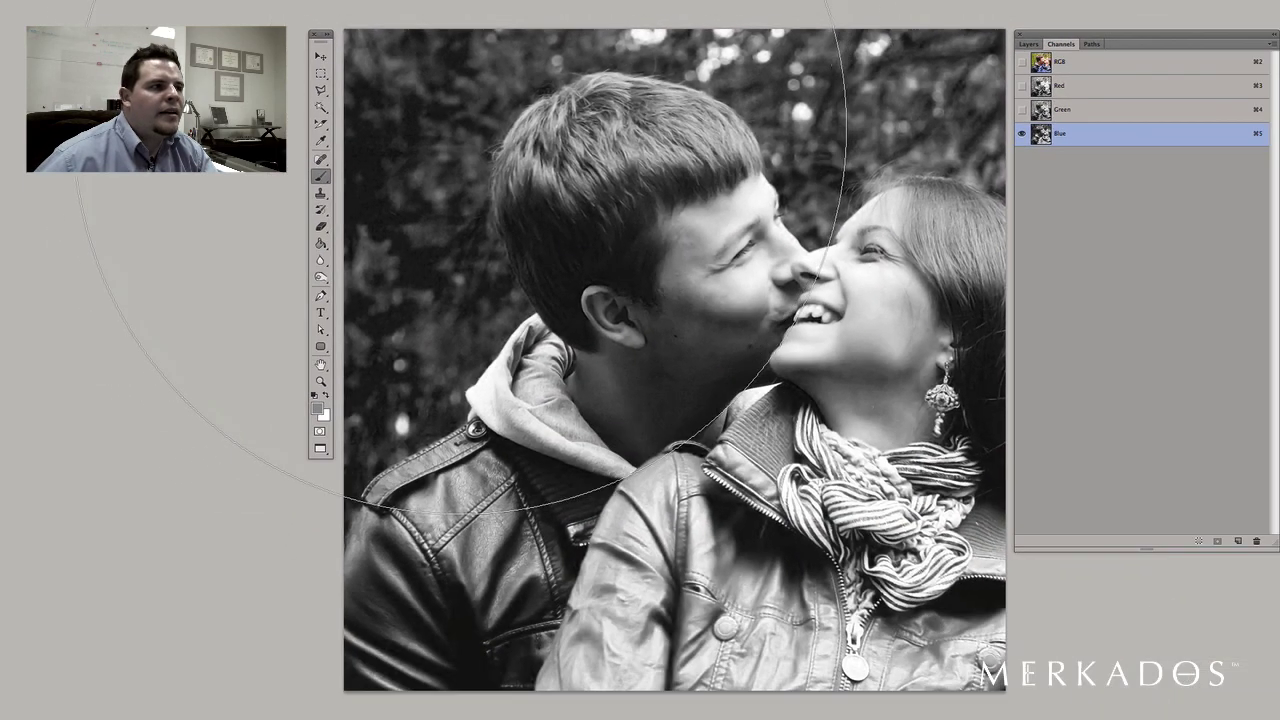
# Step: Paint the entire Blue channel with the gray and display the full RGB composite again
pyautogui.moveTo(460, 140)
pyautogui.mouseDown()
pyautogui.moveTo(450, 150)
pyautogui.moveTo(778, 270)
pyautogui.moveTo(575, 380)
pyautogui.moveTo(770, 445)
pyautogui.moveTo(889, 445)
pyautogui.mouseUp()
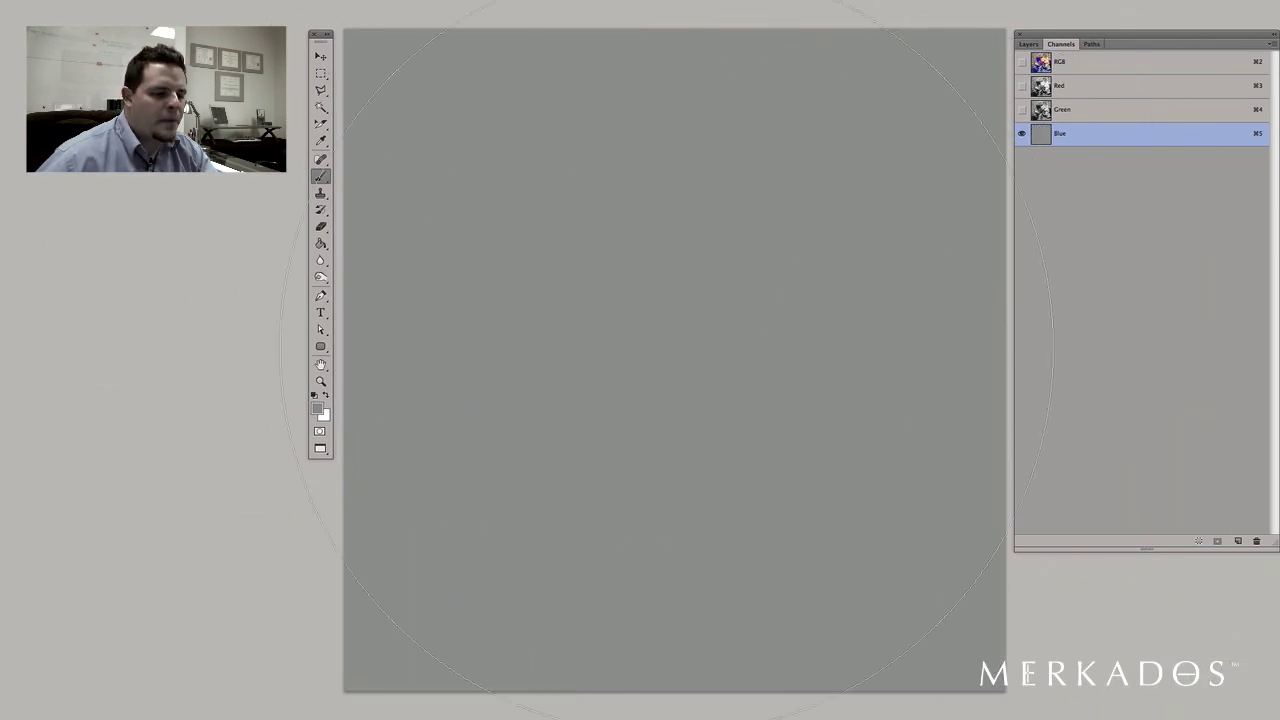
pyautogui.press('m')
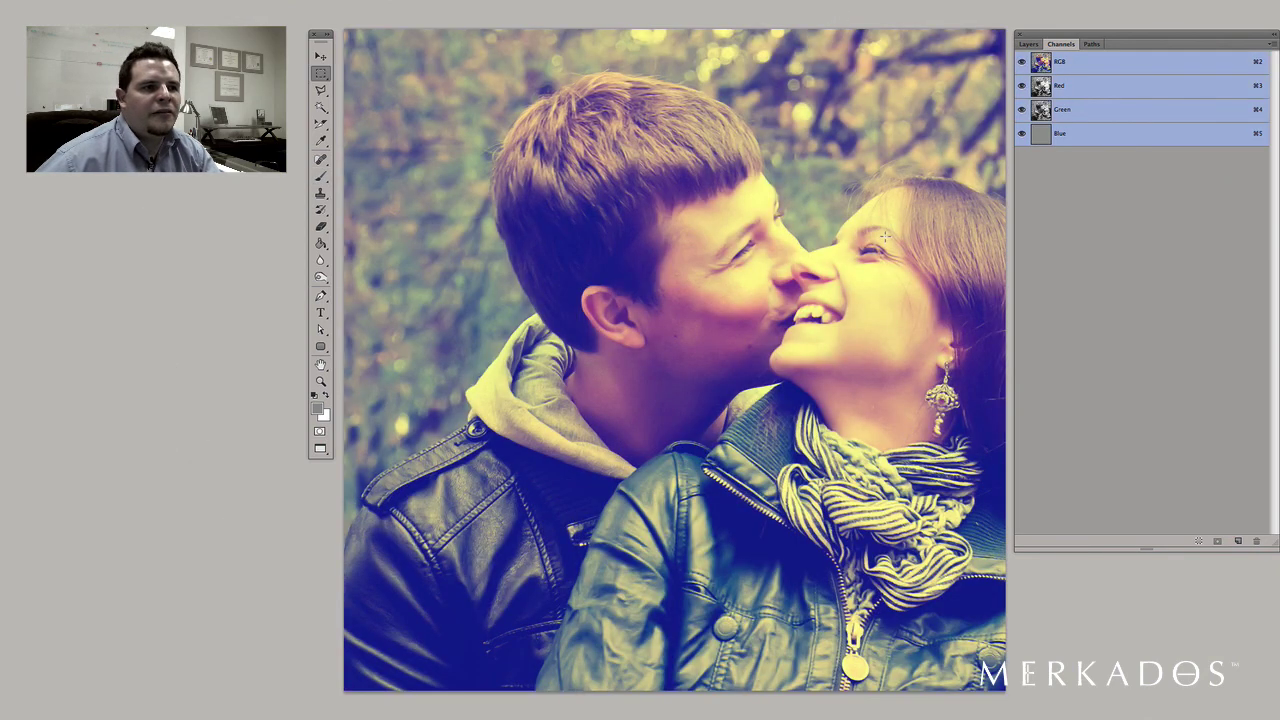
pyautogui.press('v')
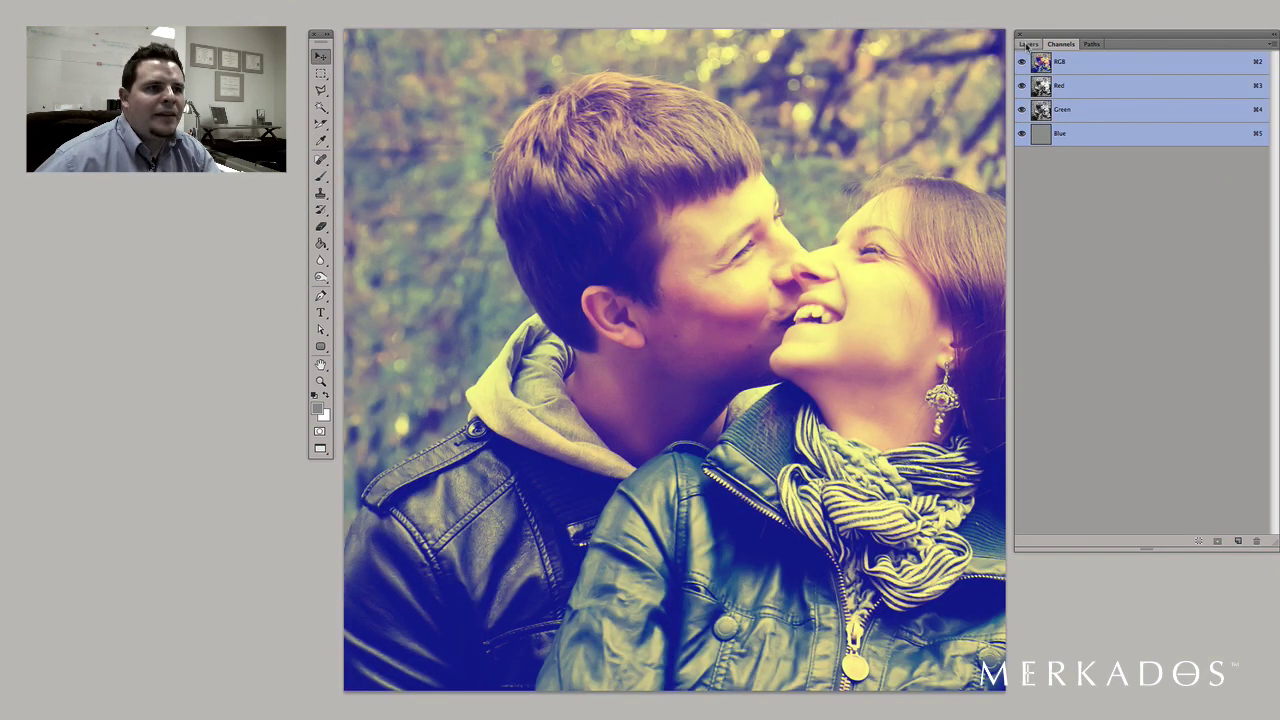
# Step: Add a Curves adjustment layer above Layer 2 copy and set it to freehand drawing on the Blue channel
pyautogui.click(1024, 43)
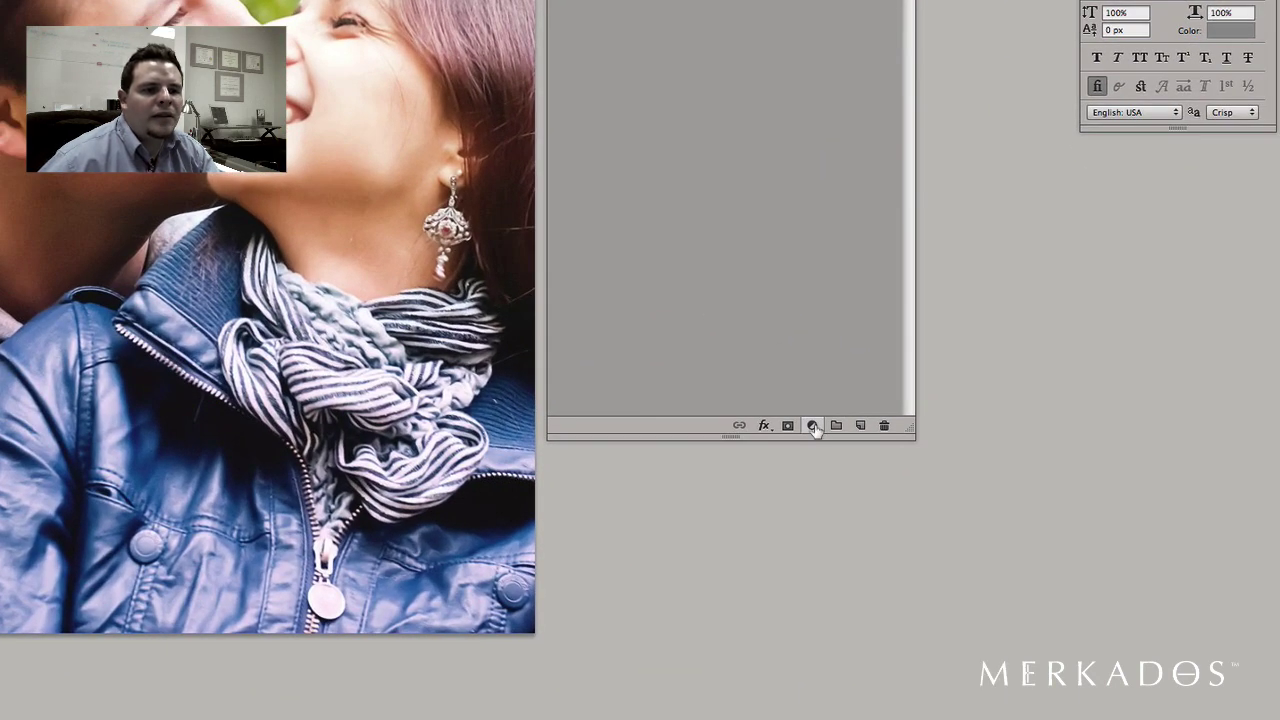
pyautogui.click(813, 426)
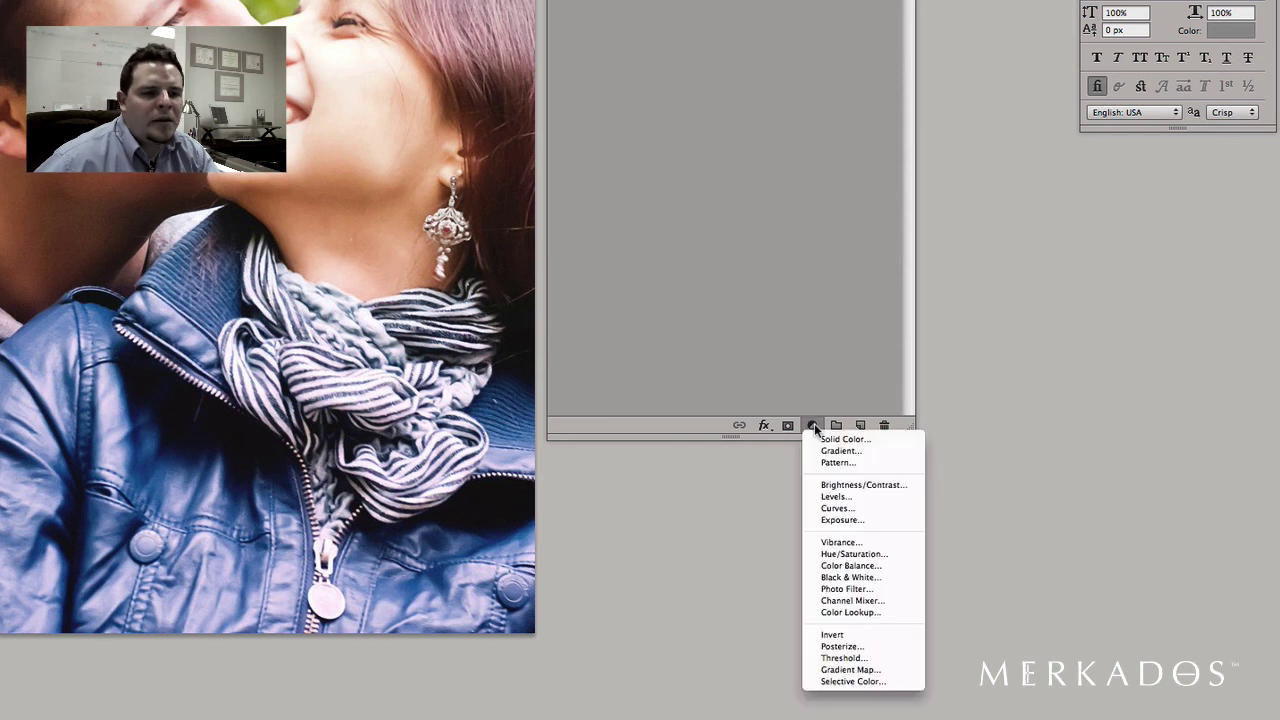
pyautogui.click(845, 508)
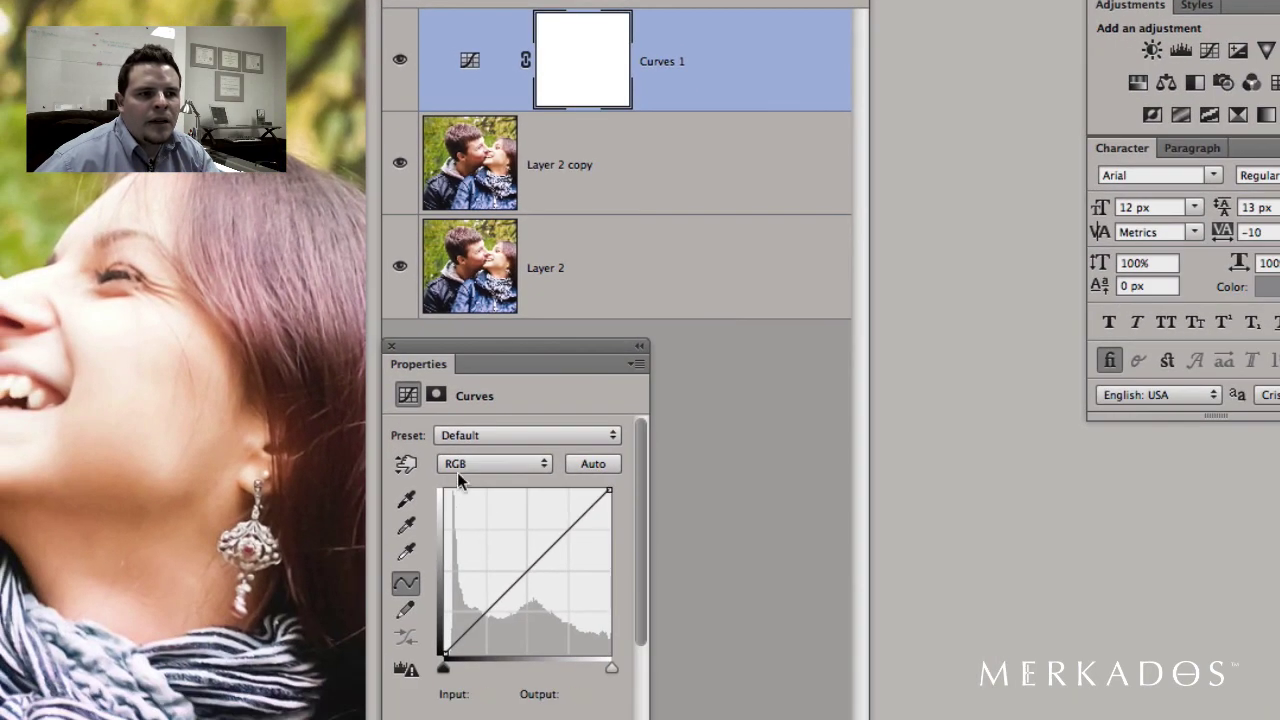
pyautogui.click(485, 466)
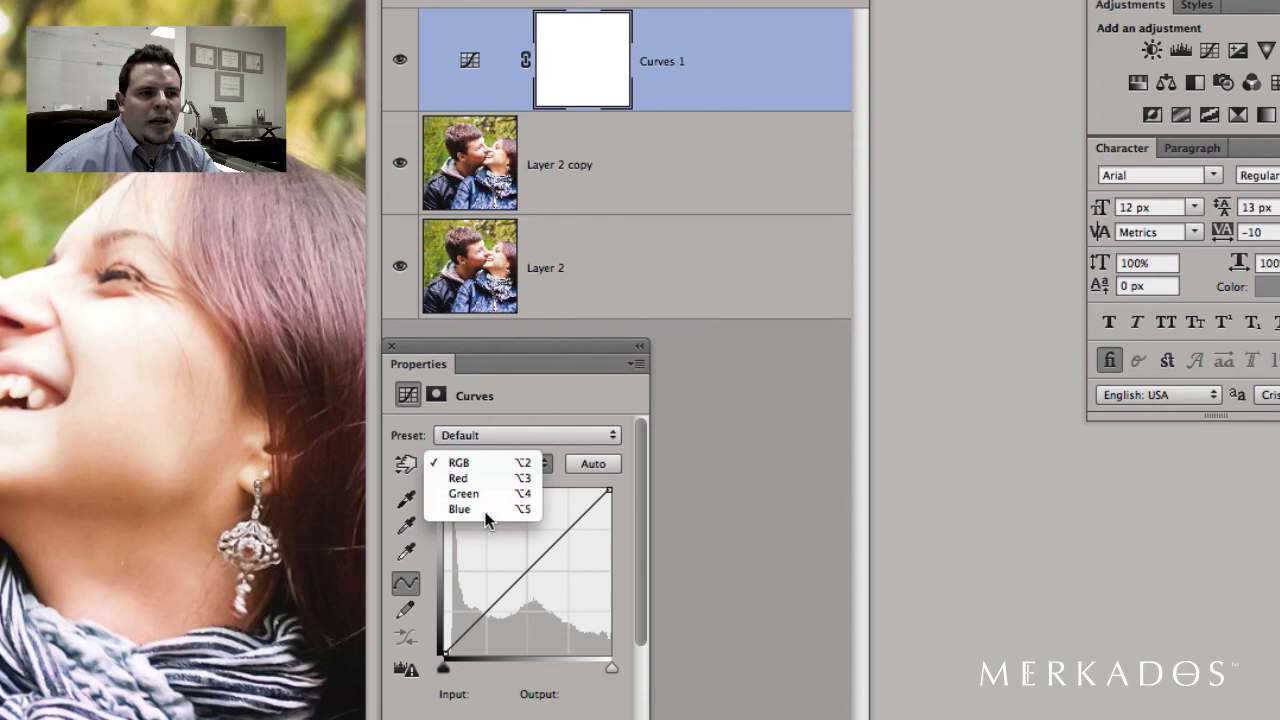
pyautogui.click(486, 512)
pyautogui.click(406, 610)
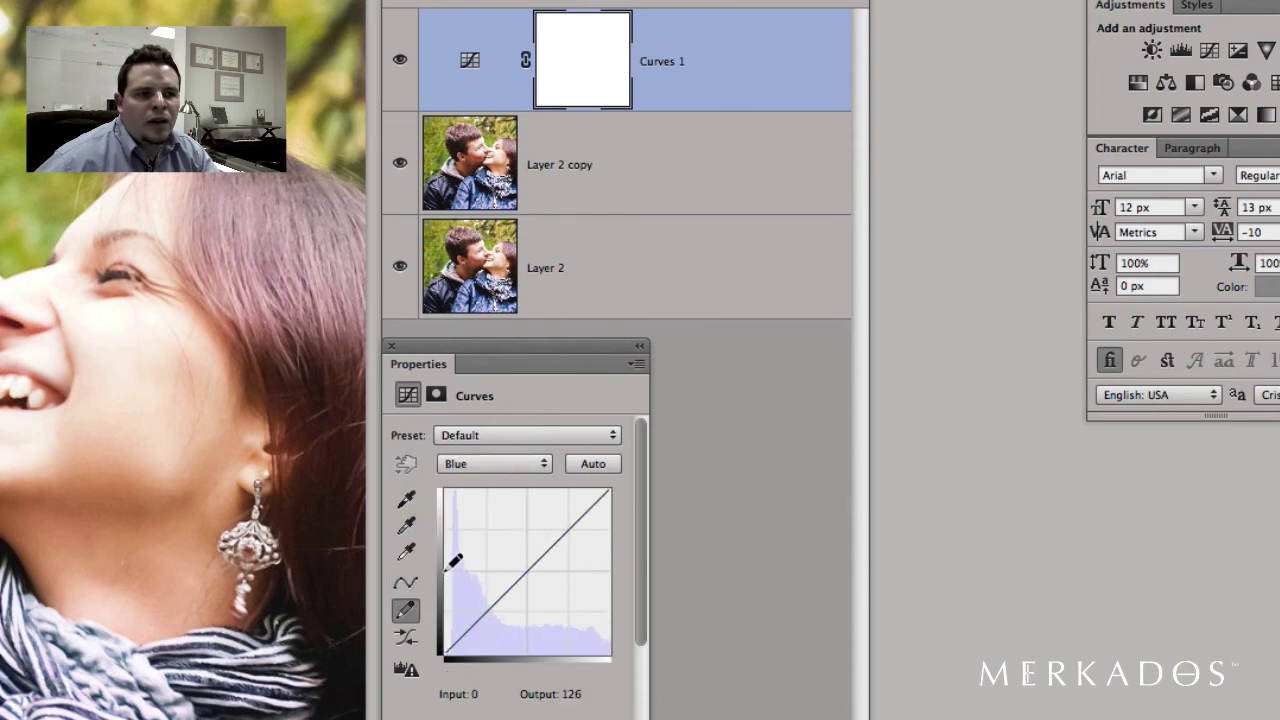
# Step: Try out different freehand curves for the Blue channel, including mid-level, sloping, low flat and high flat lines
pyautogui.moveTo(452, 562); pyautogui.dragTo(622, 557)
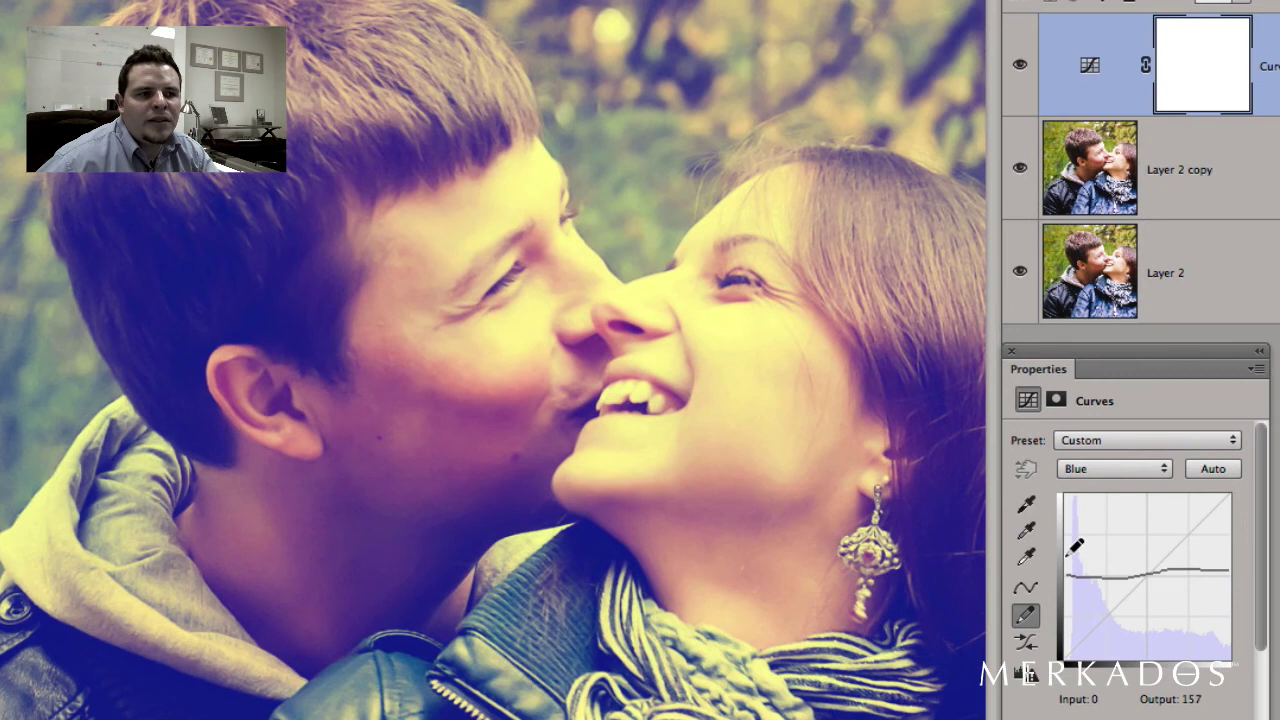
pyautogui.moveTo(1063, 557)
pyautogui.mouseDown()
pyautogui.moveTo(1145, 557)
pyautogui.moveTo(1145, 576)
pyautogui.moveTo(1264, 572)
pyautogui.mouseUp()
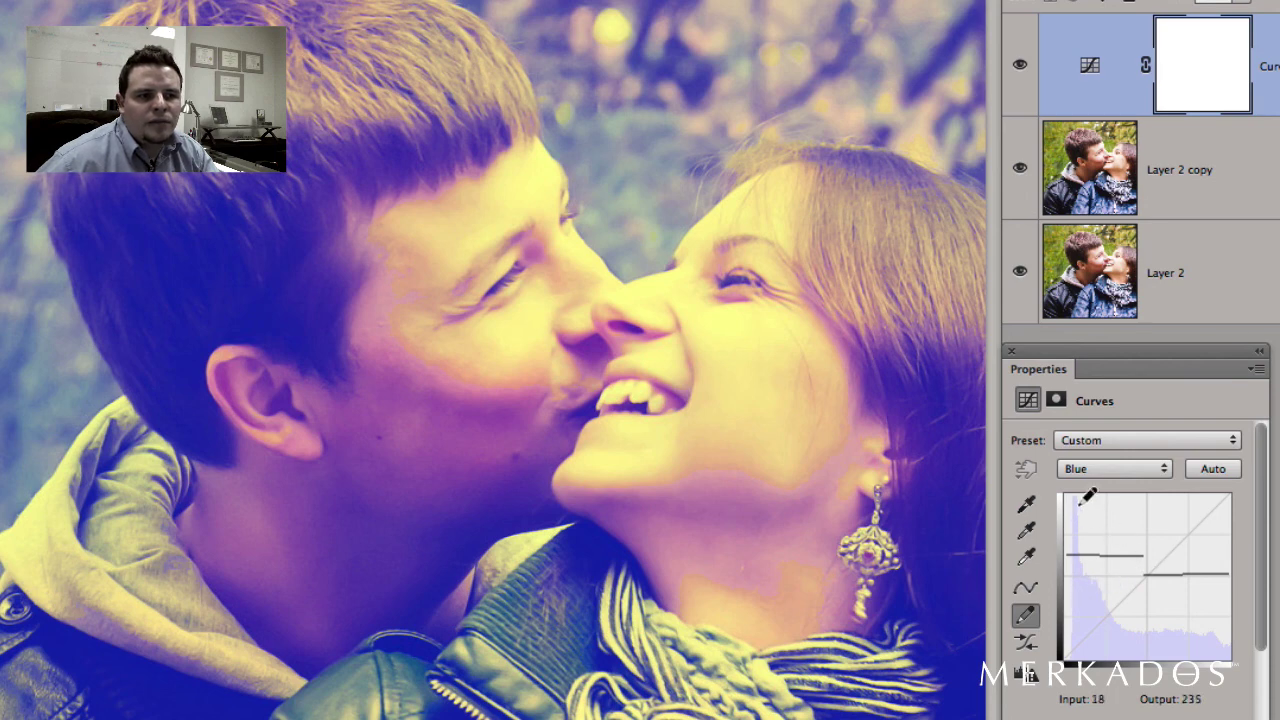
pyautogui.moveTo(1070, 532)
pyautogui.mouseDown()
pyautogui.moveTo(1149, 585)
pyautogui.moveTo(1240, 580)
pyautogui.mouseUp()
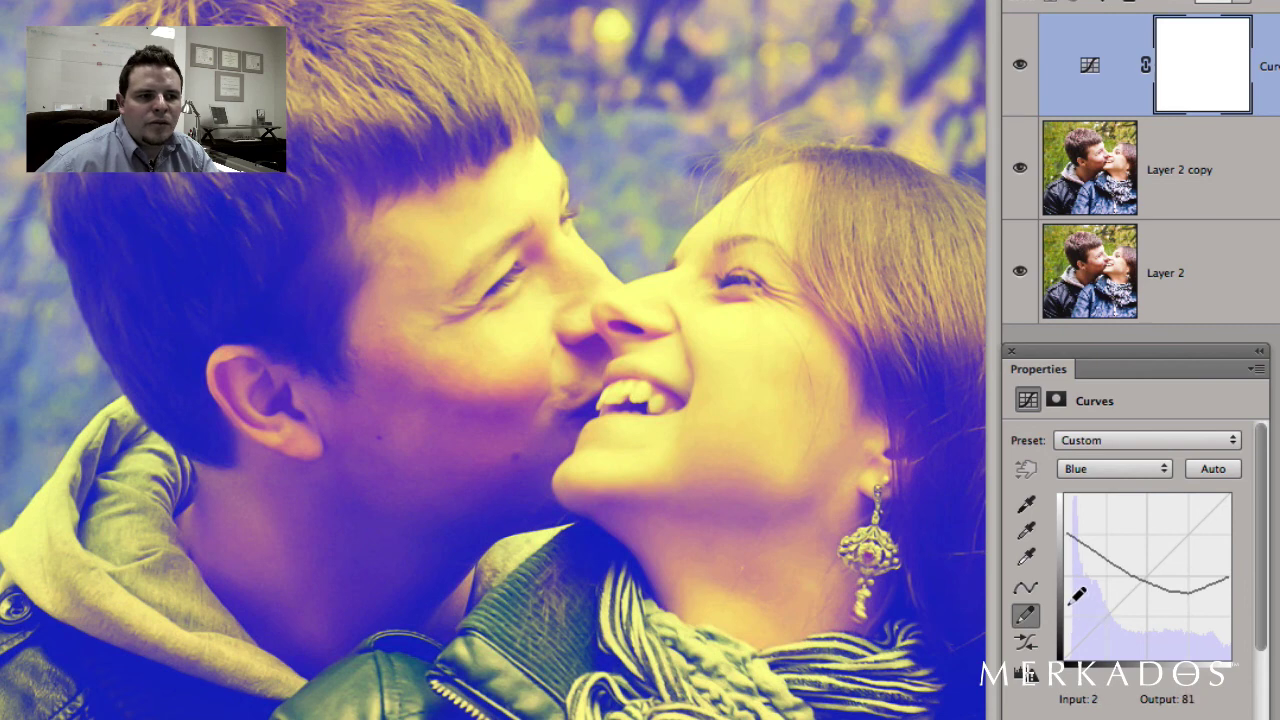
pyautogui.moveTo(1068, 603); pyautogui.dragTo(1252, 531)
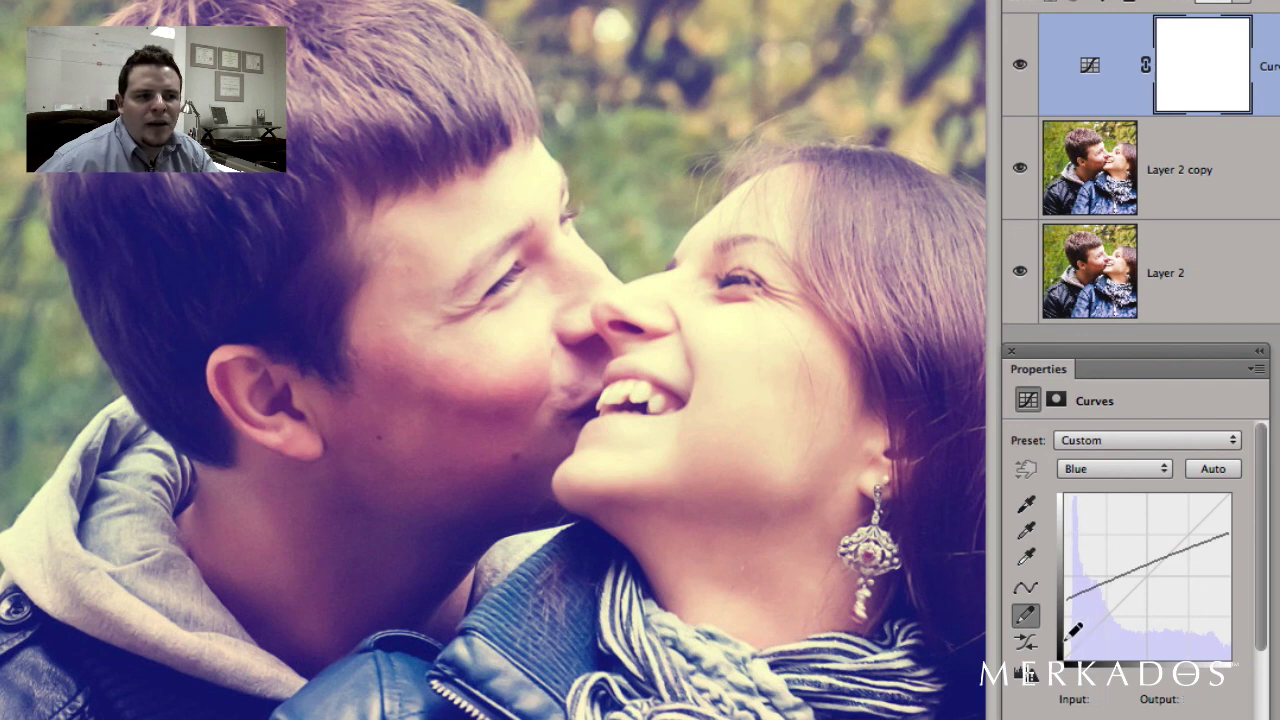
pyautogui.moveTo(1075, 630); pyautogui.dragTo(1232, 636)
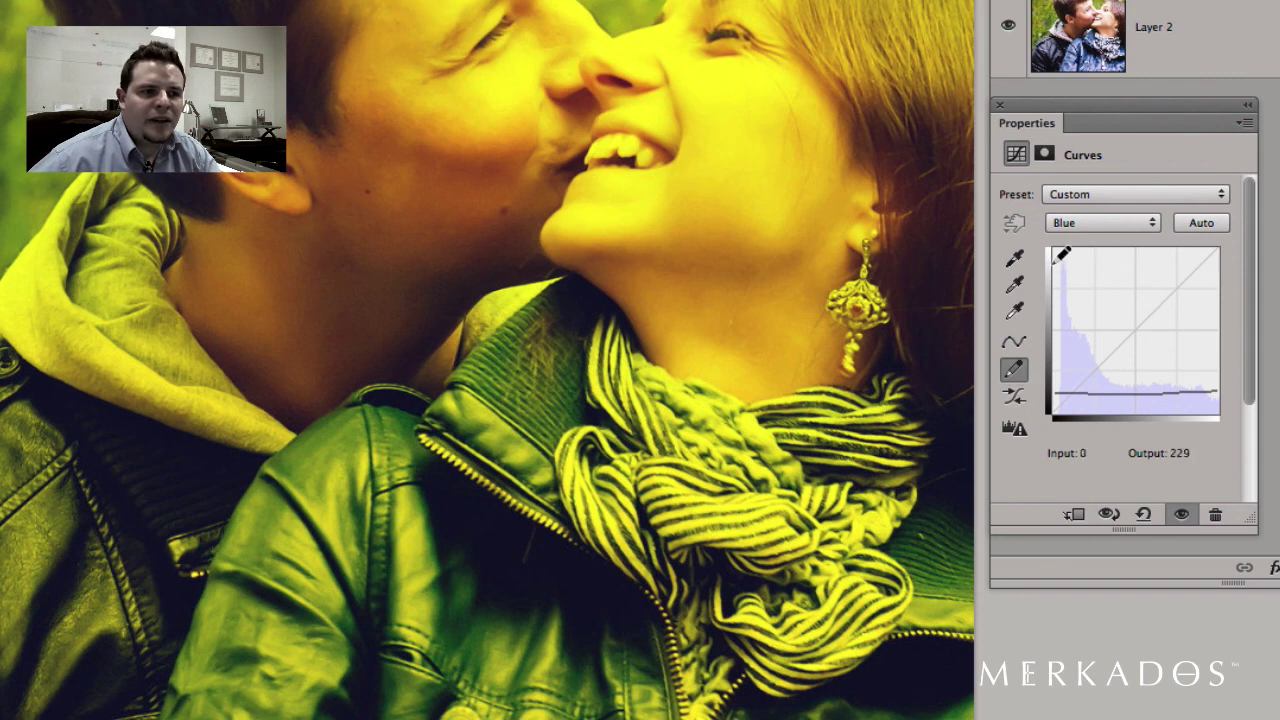
pyautogui.moveTo(1062, 254); pyautogui.dragTo(1232, 255)
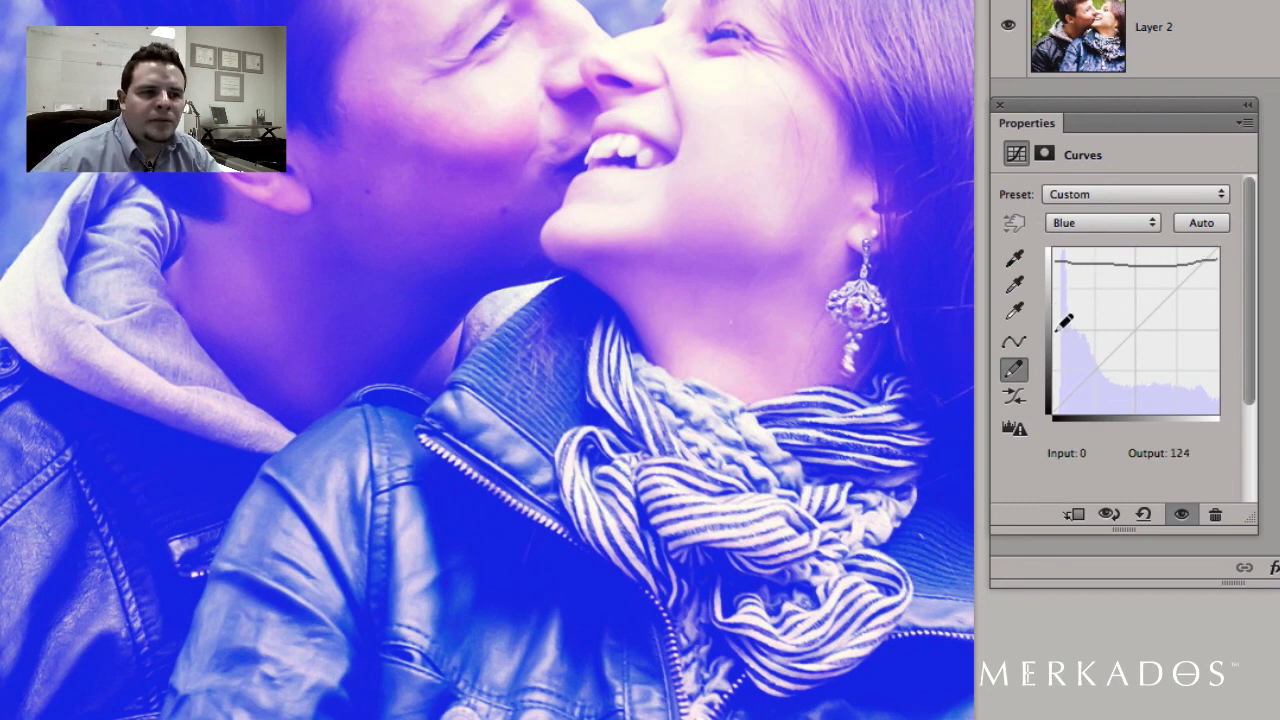
# Step: Draw a flat horizontal Blue curve at an output of about 124 and close the curve settings
pyautogui.moveTo(1063, 325); pyautogui.dragTo(1237, 325)
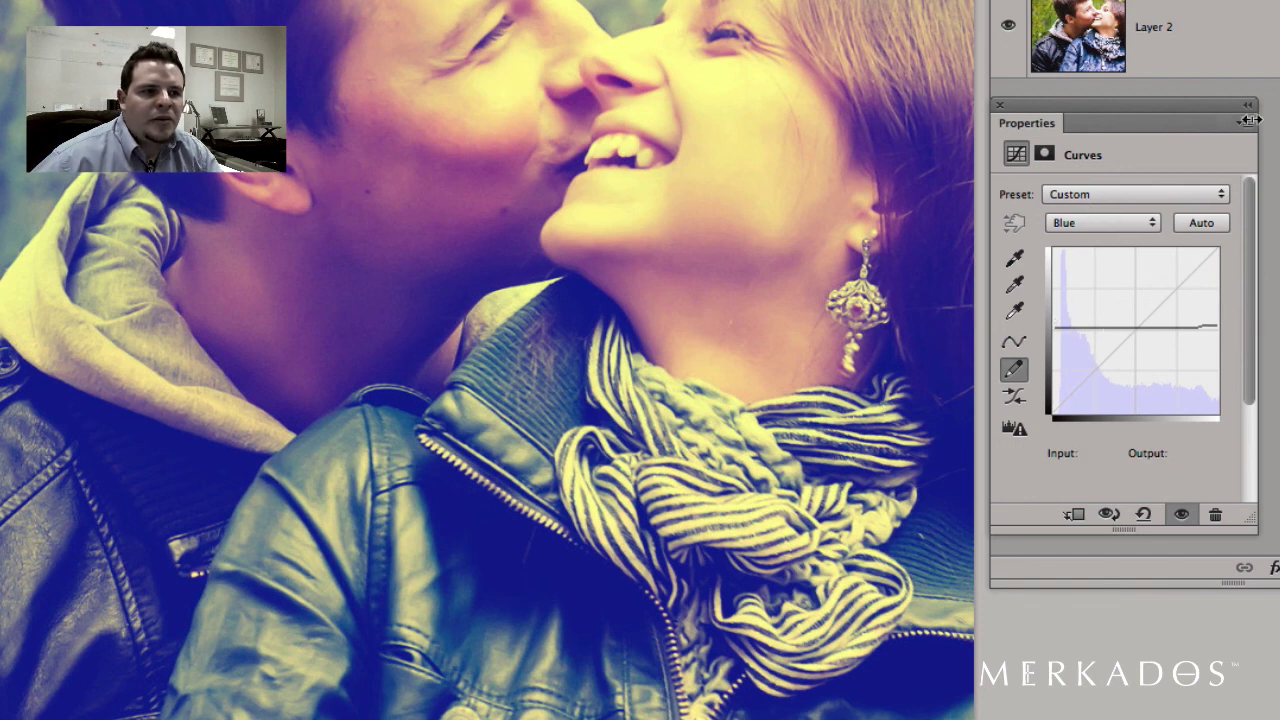
pyautogui.click(1000, 106)
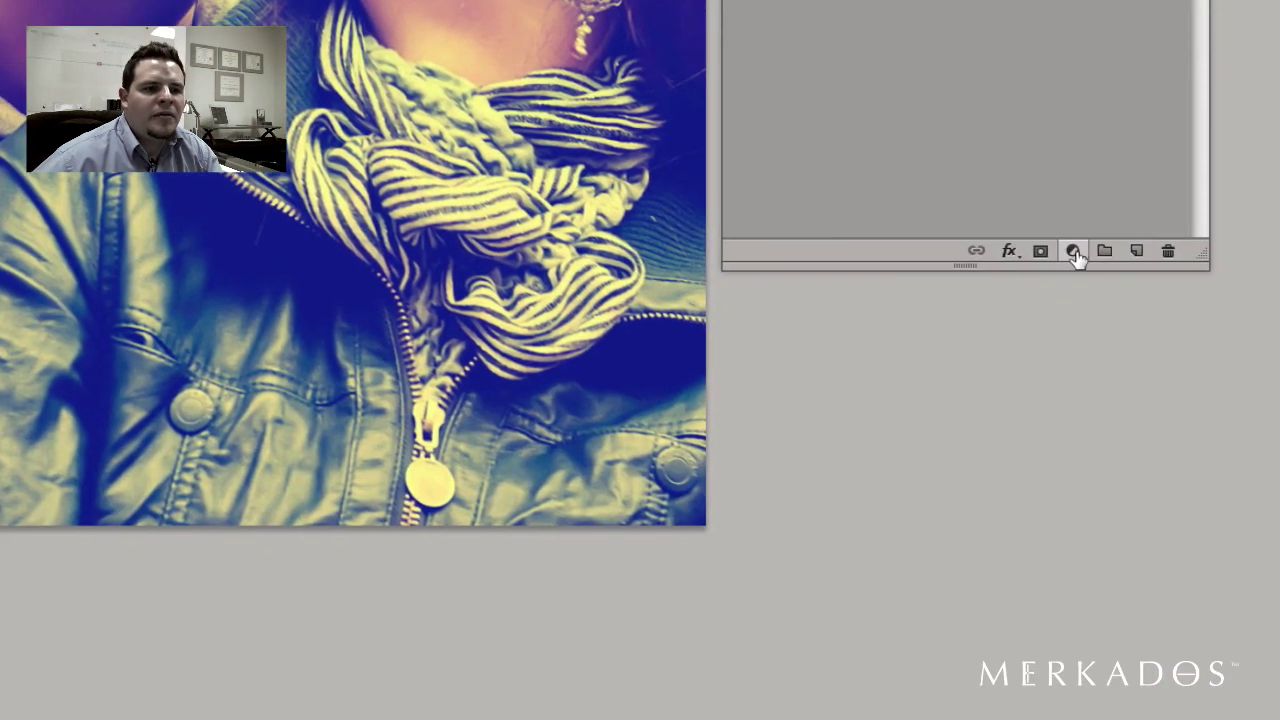
# Step: Add a Gradient Fill layer above the curves with its gradient running from black to transparent
pyautogui.click(1073, 251)
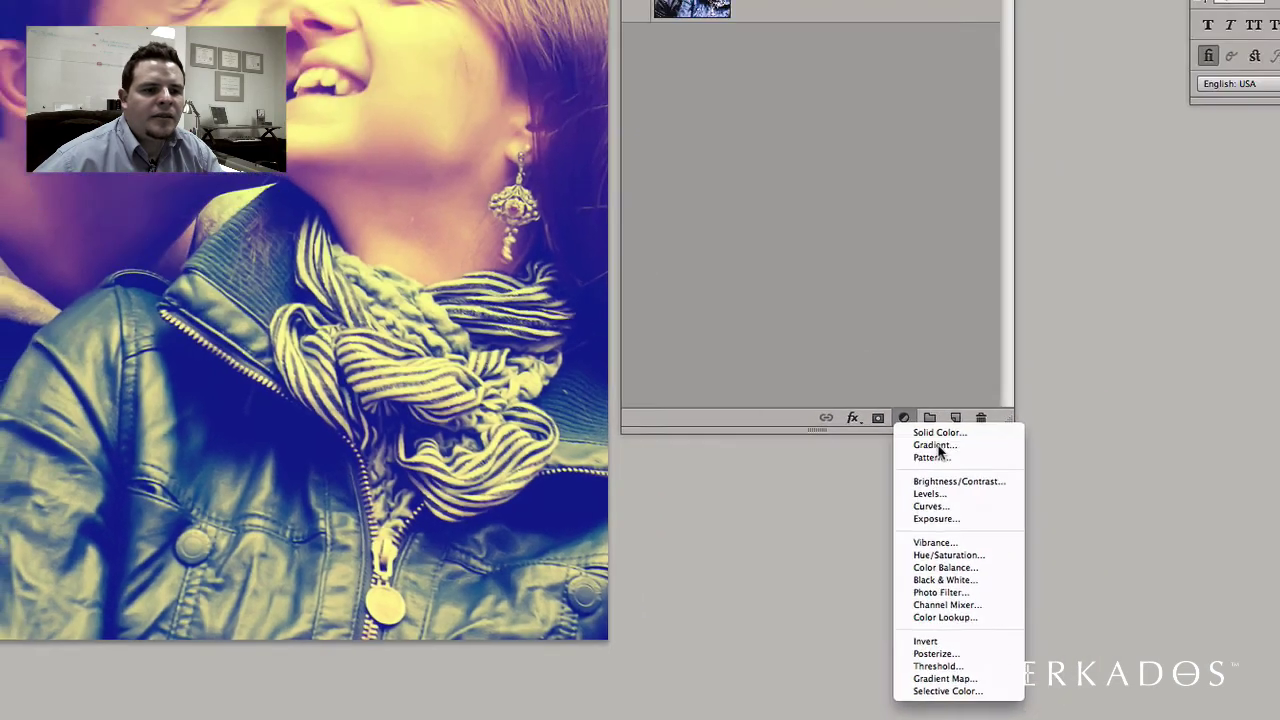
pyautogui.click(1112, 286)
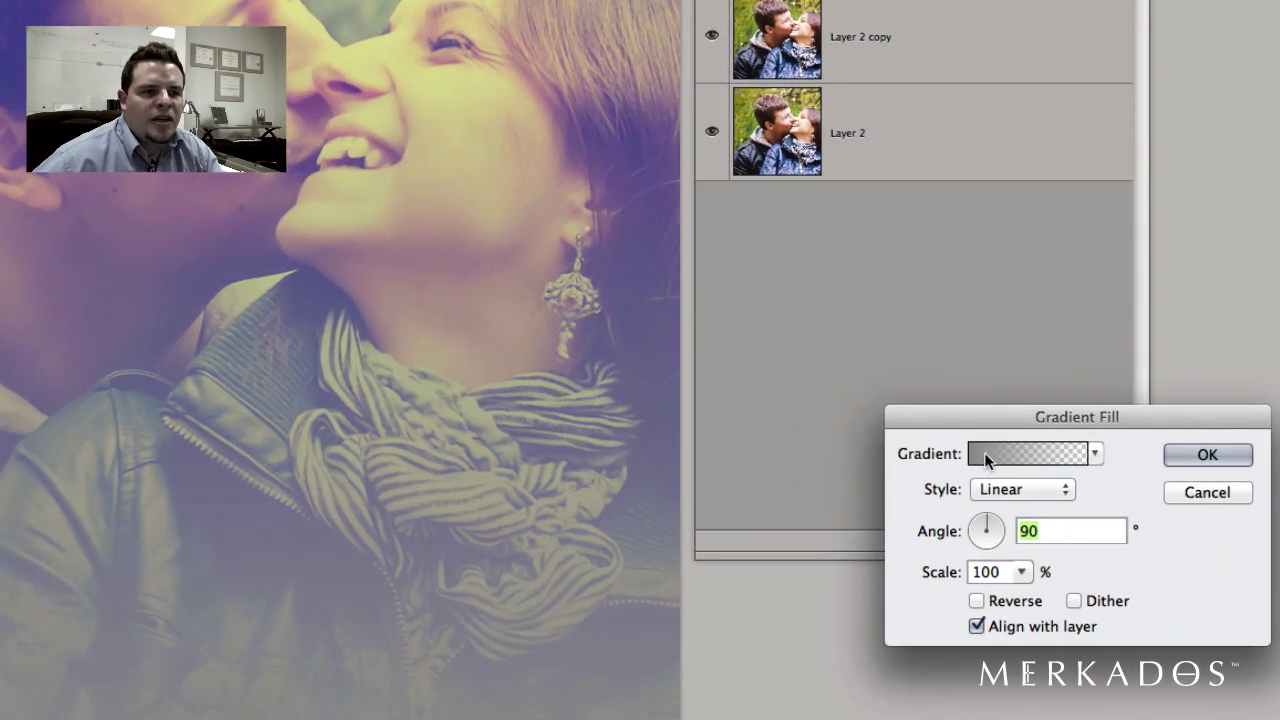
pyautogui.click(984, 452)
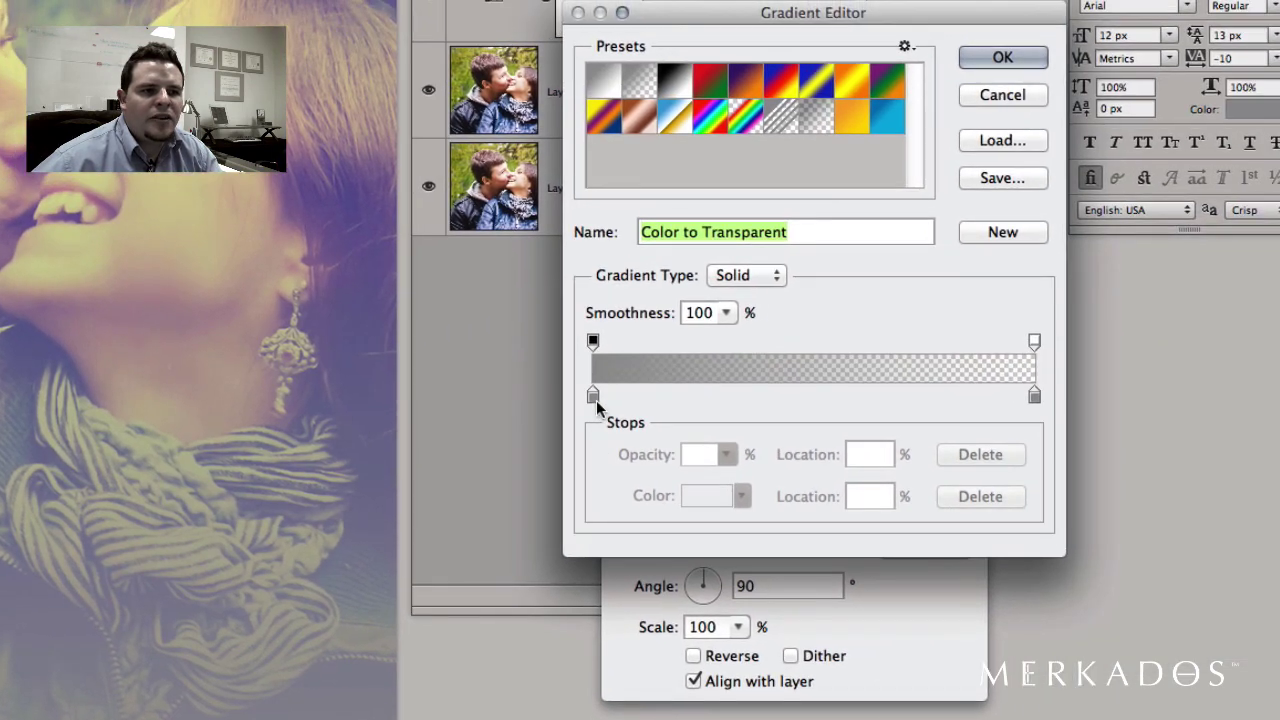
pyautogui.doubleClick(593, 397)
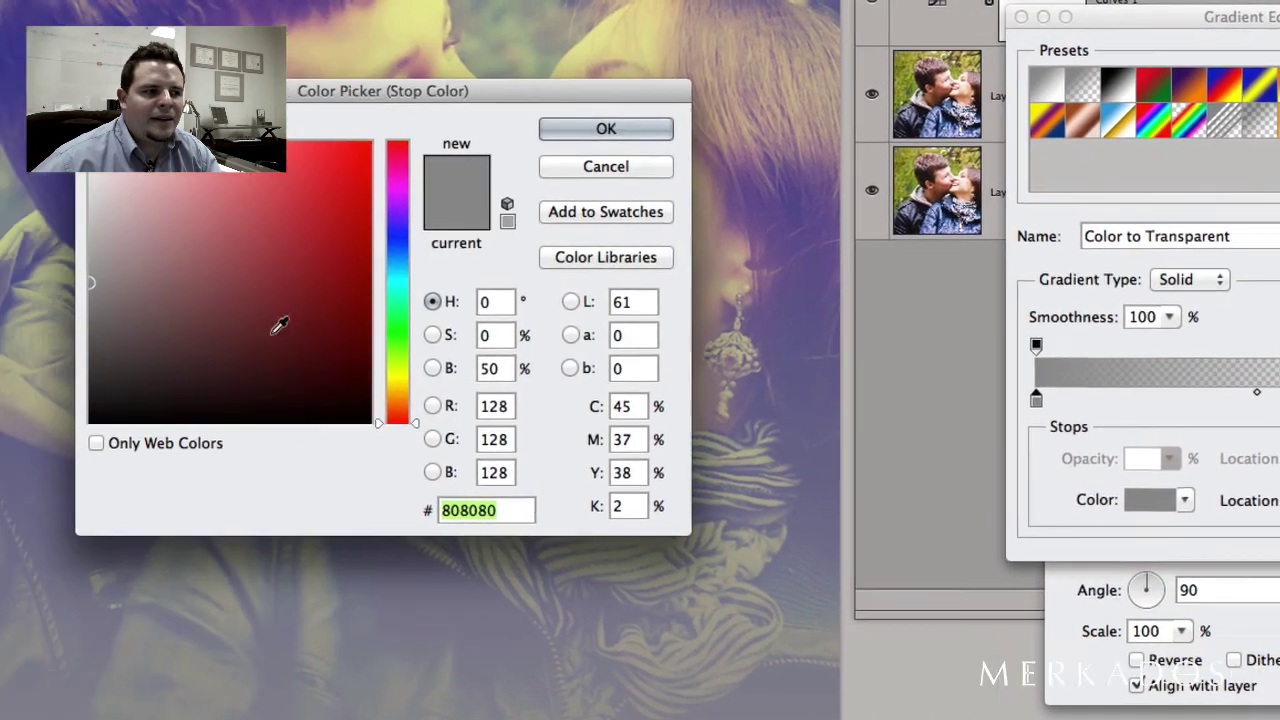
pyautogui.moveTo(279, 325); pyautogui.dragTo(55, 455)
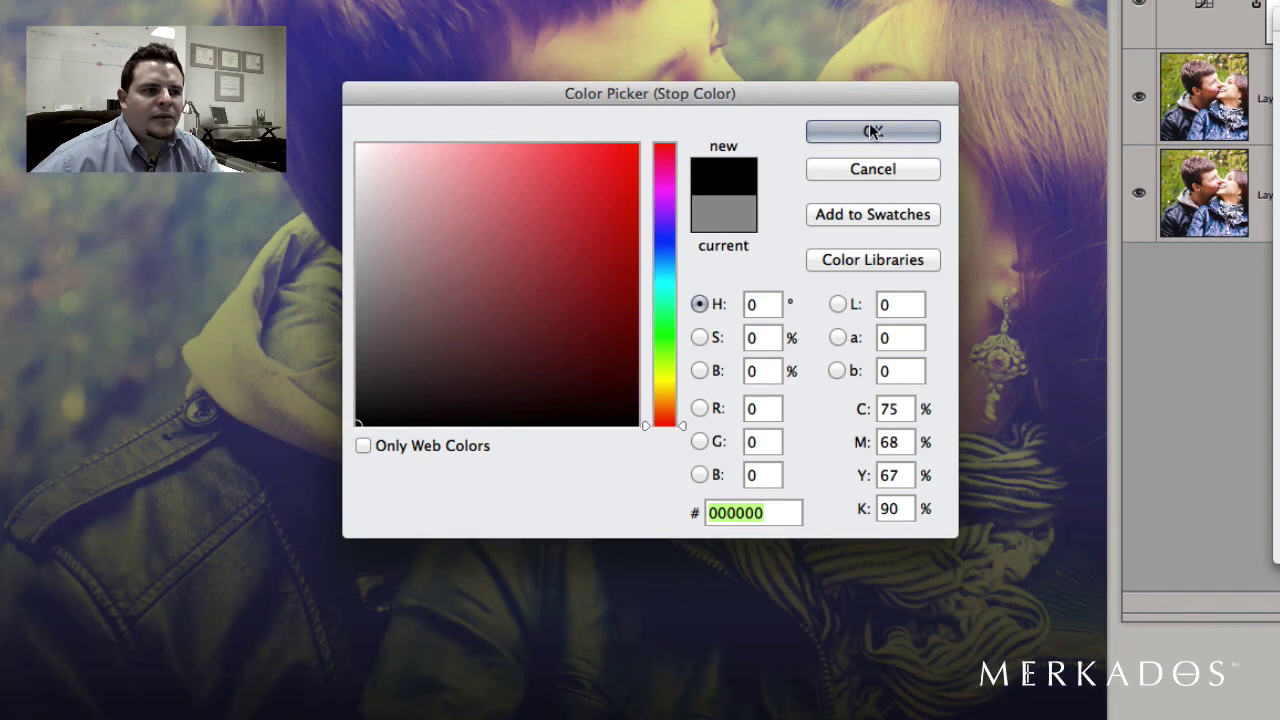
pyautogui.click(871, 134)
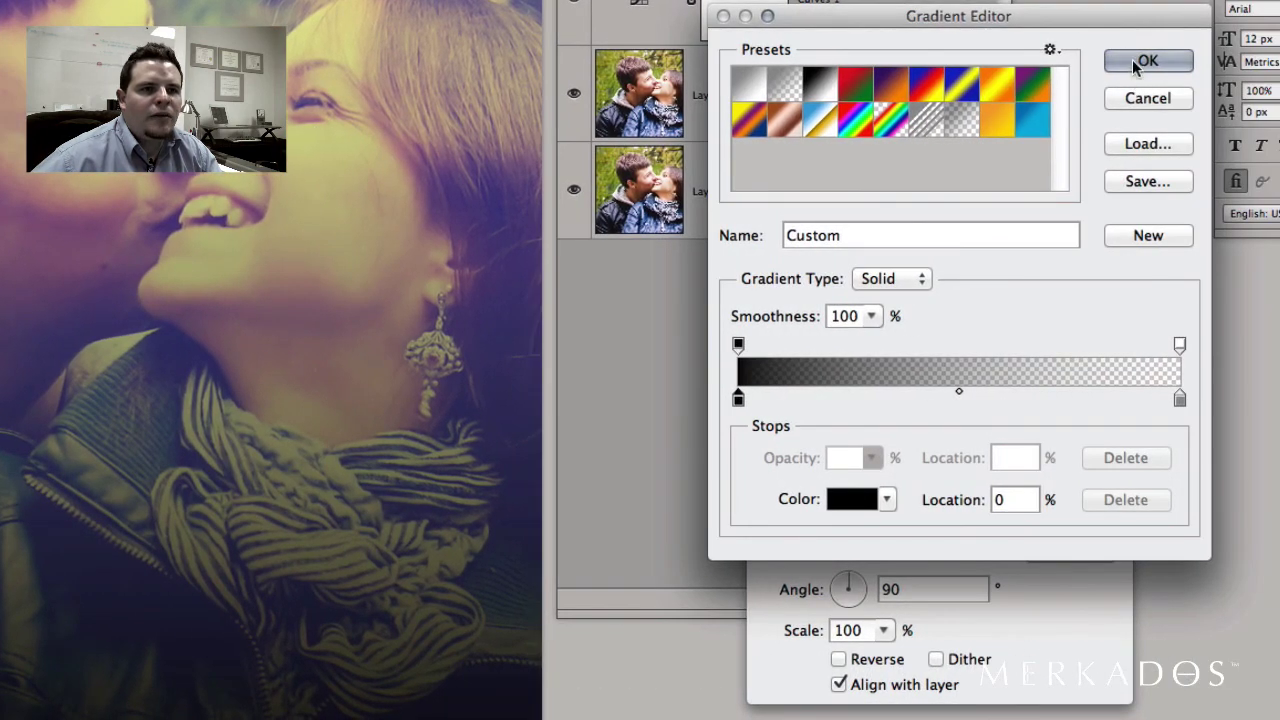
pyautogui.click(1145, 60)
# Step: Make the gradient fill radial and reversed at 150% scale, and lower its layer opacity to about 80%
pyautogui.click(861, 550)
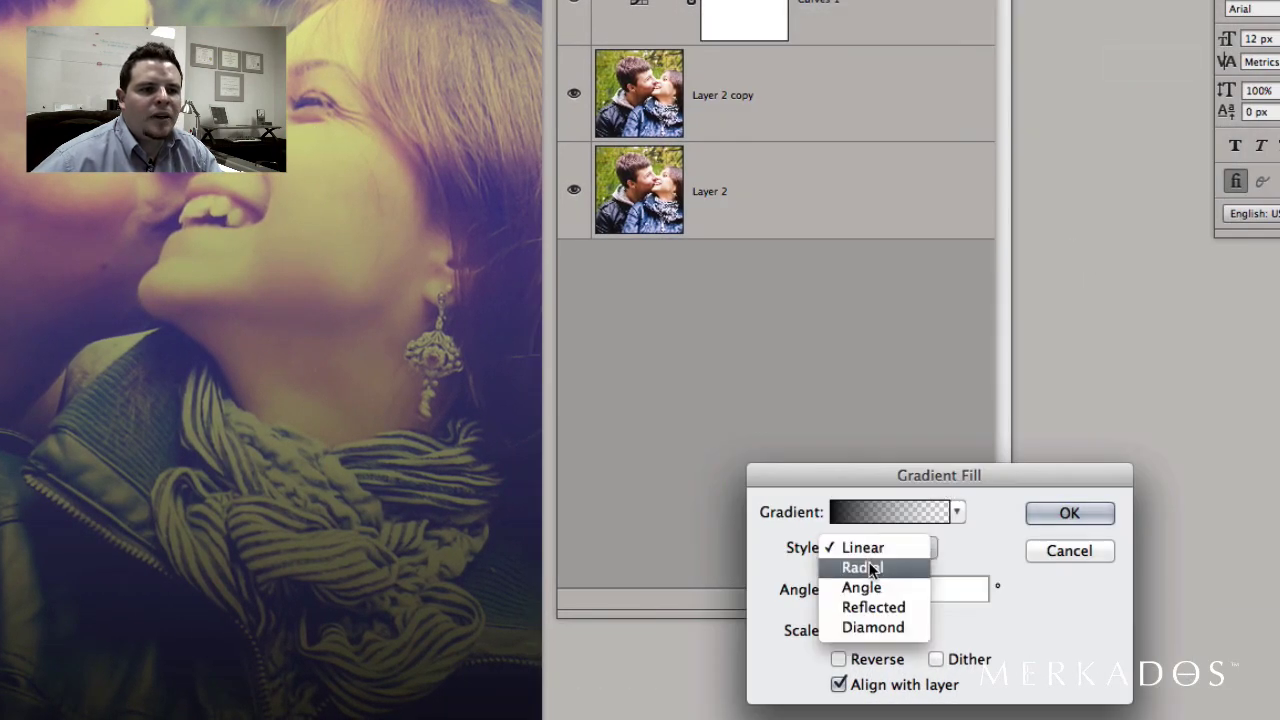
pyautogui.click(868, 567)
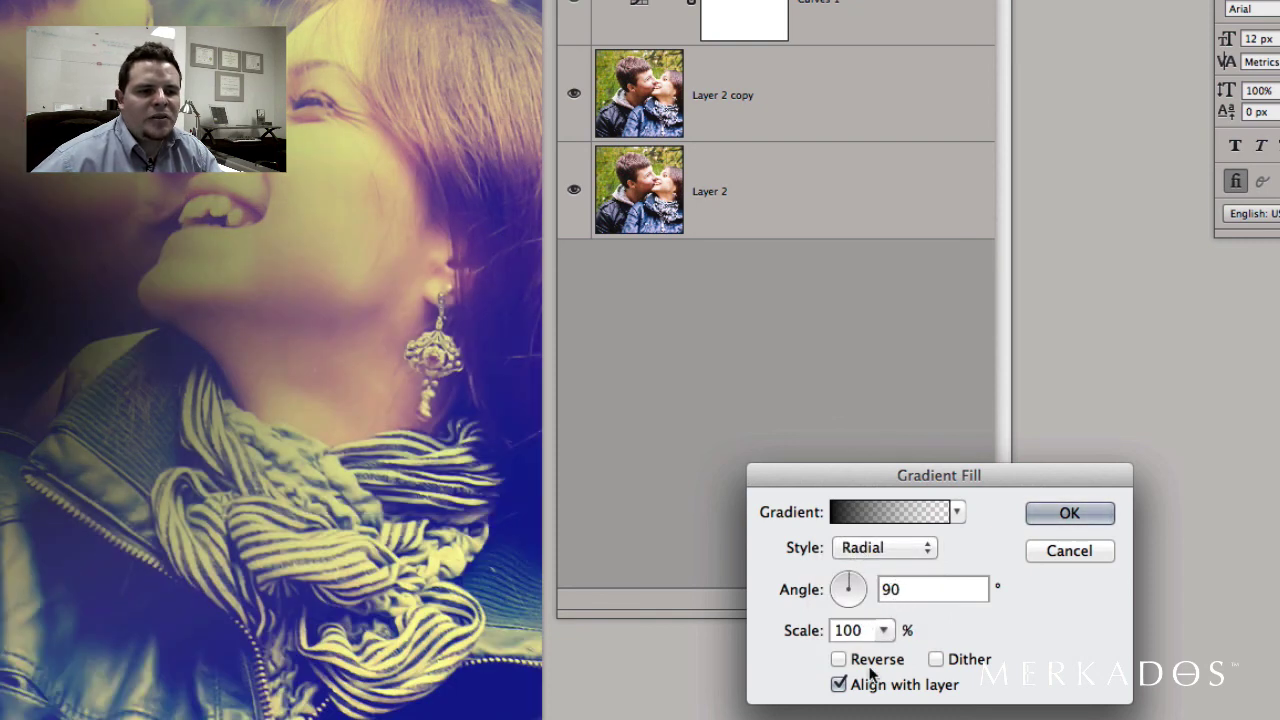
pyautogui.doubleClick(858, 630)
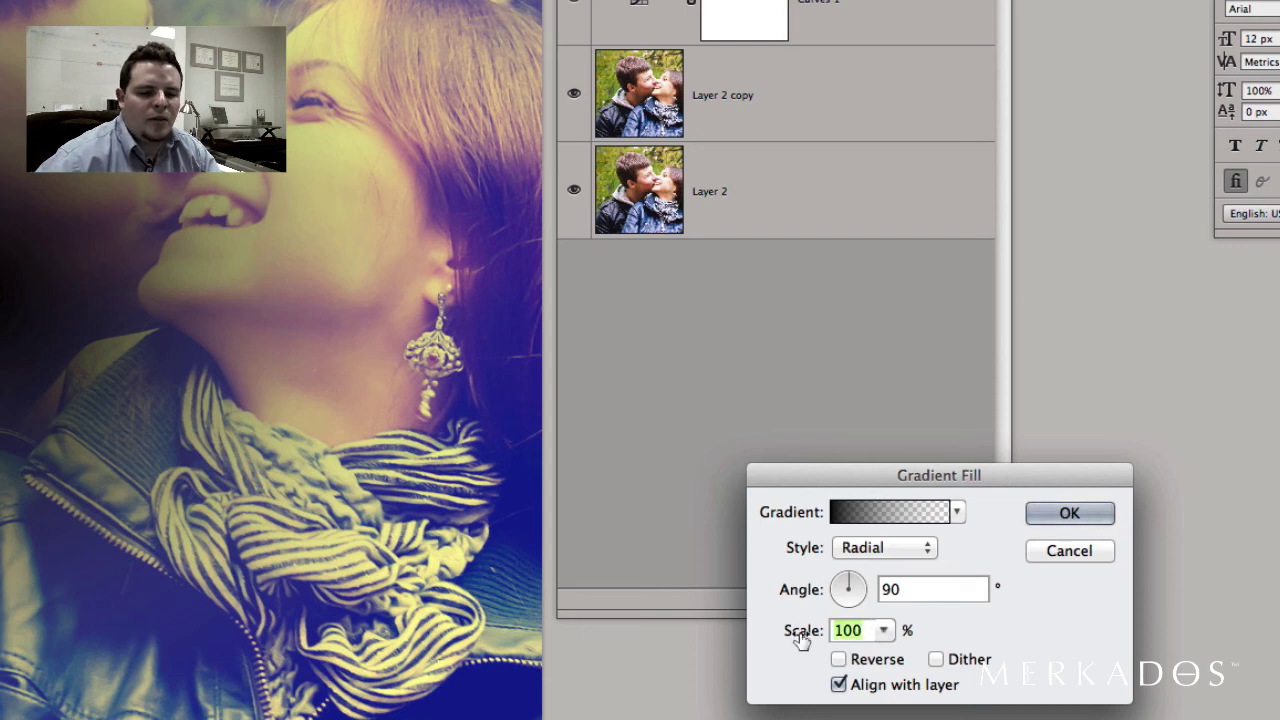
pyautogui.write('150')
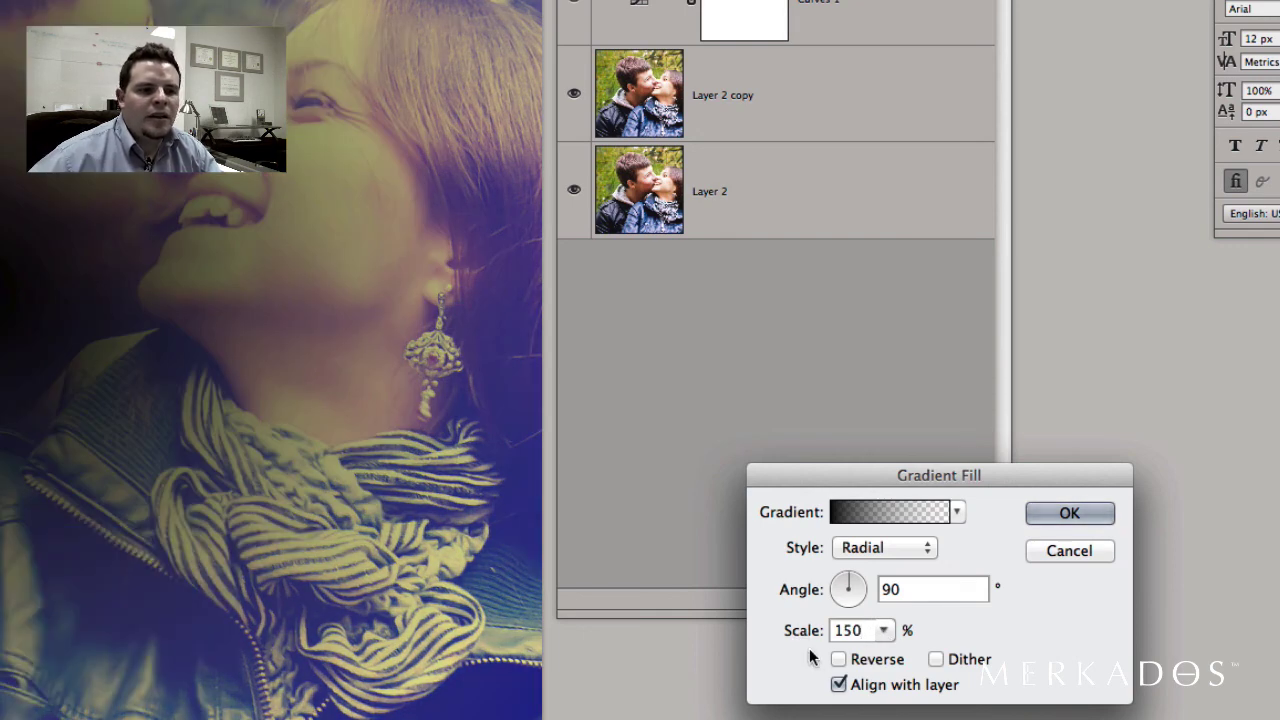
pyautogui.click(840, 660)
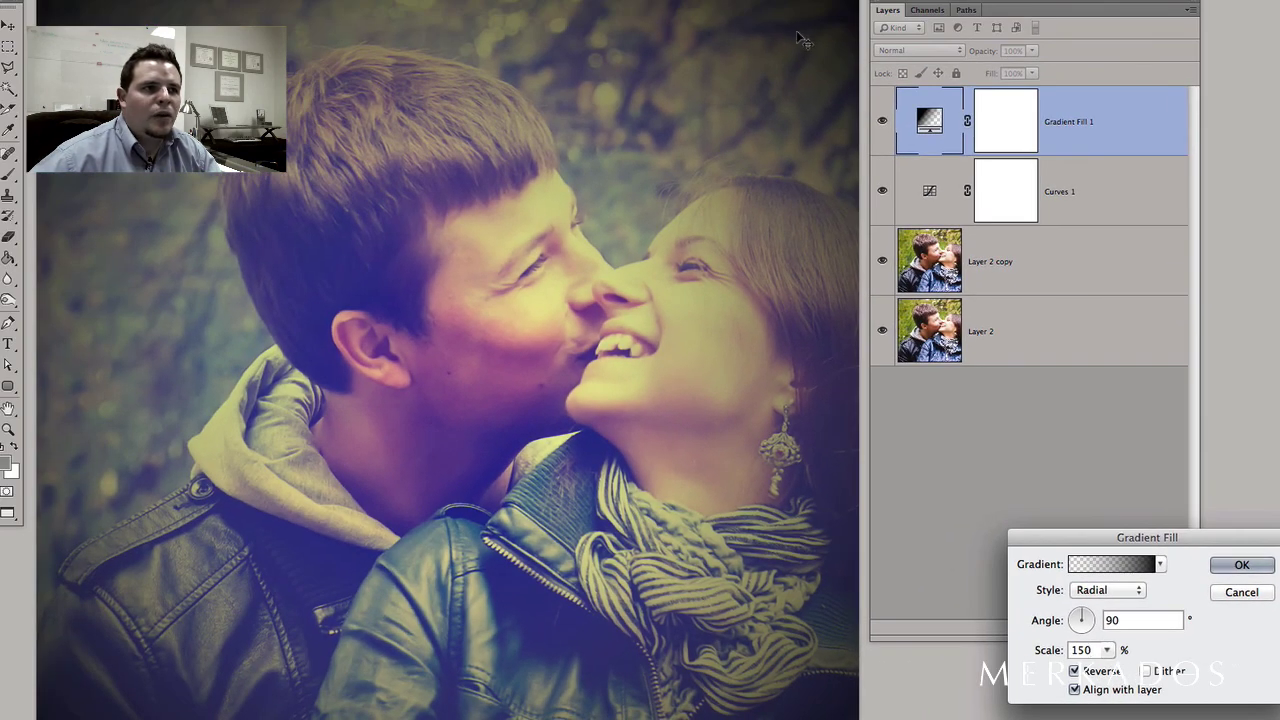
pyautogui.click(1240, 566)
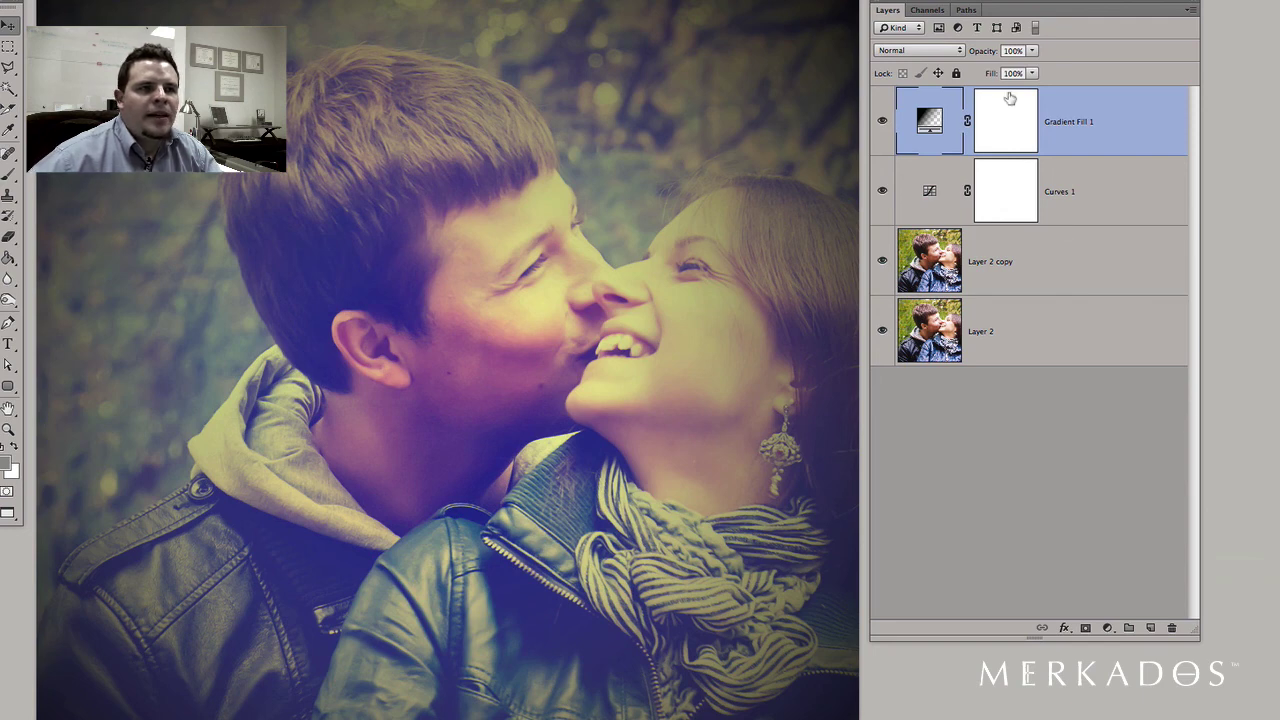
pyautogui.moveTo(977, 55); pyautogui.dragTo(970, 55)
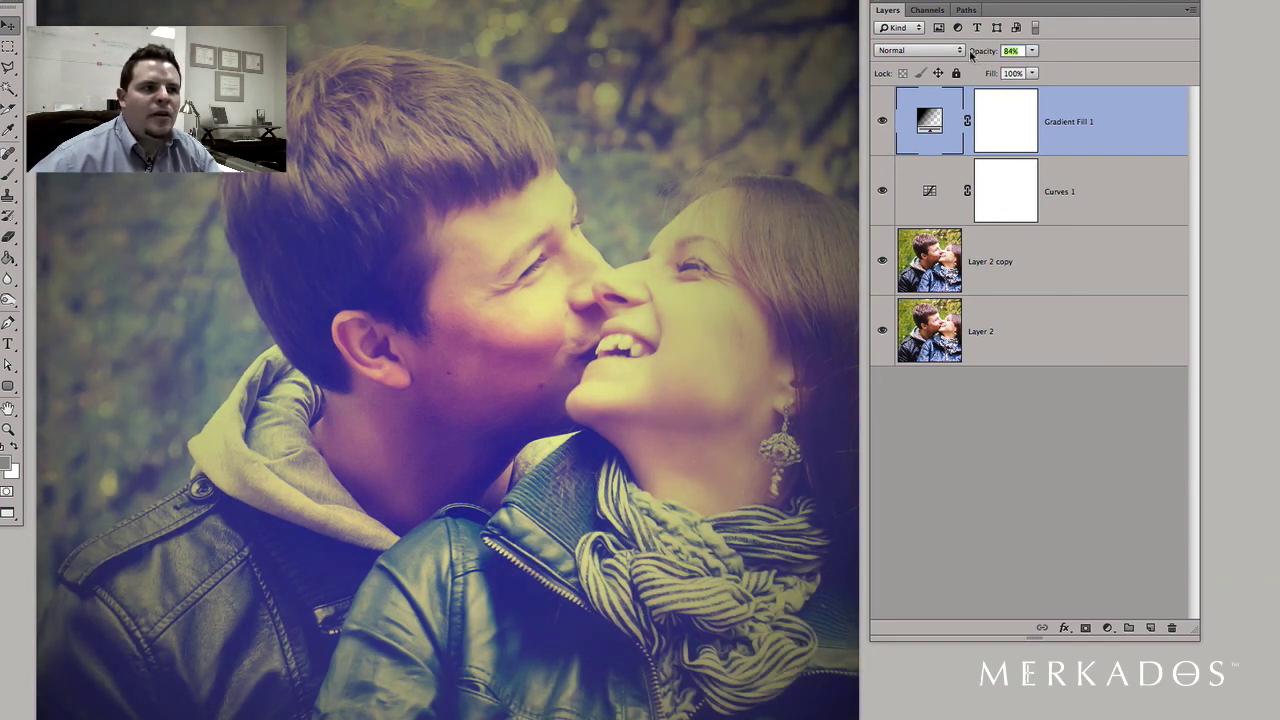
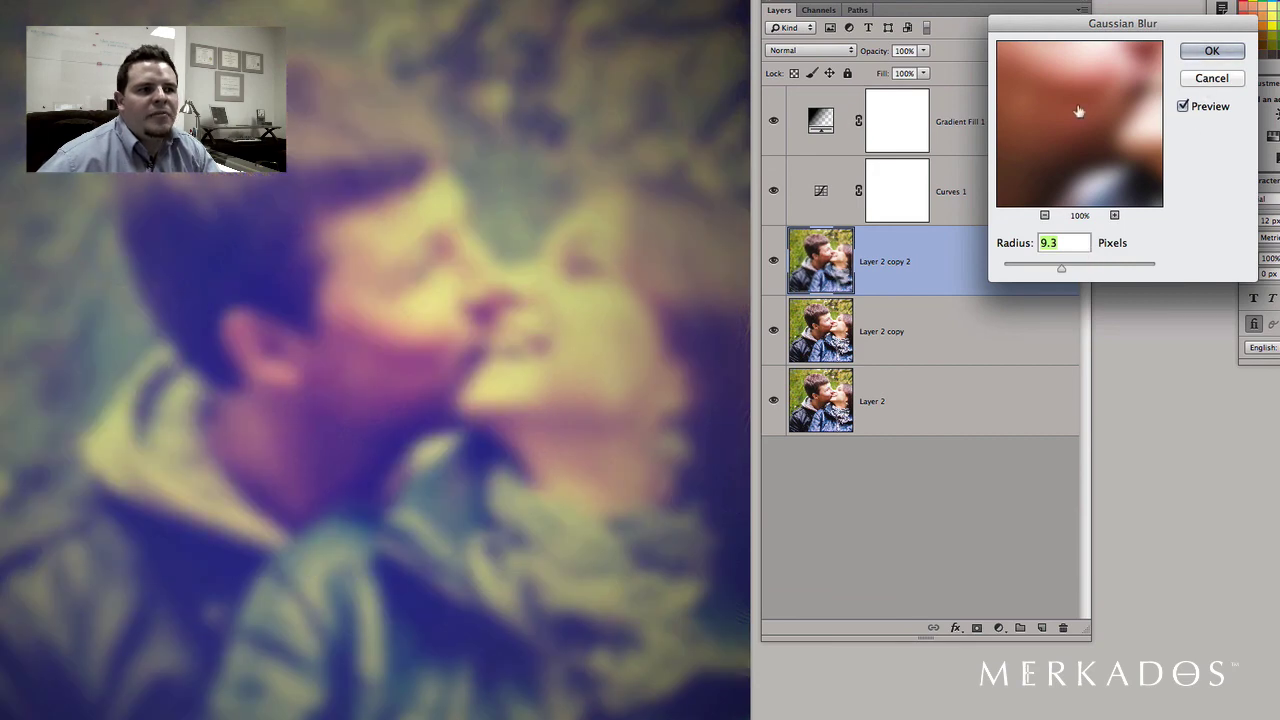
# Step: Apply a Gaussian Blur with a 9.3-pixel radius to Layer 2 copy 2 and give it a layer mask
pyautogui.click(1204, 53)
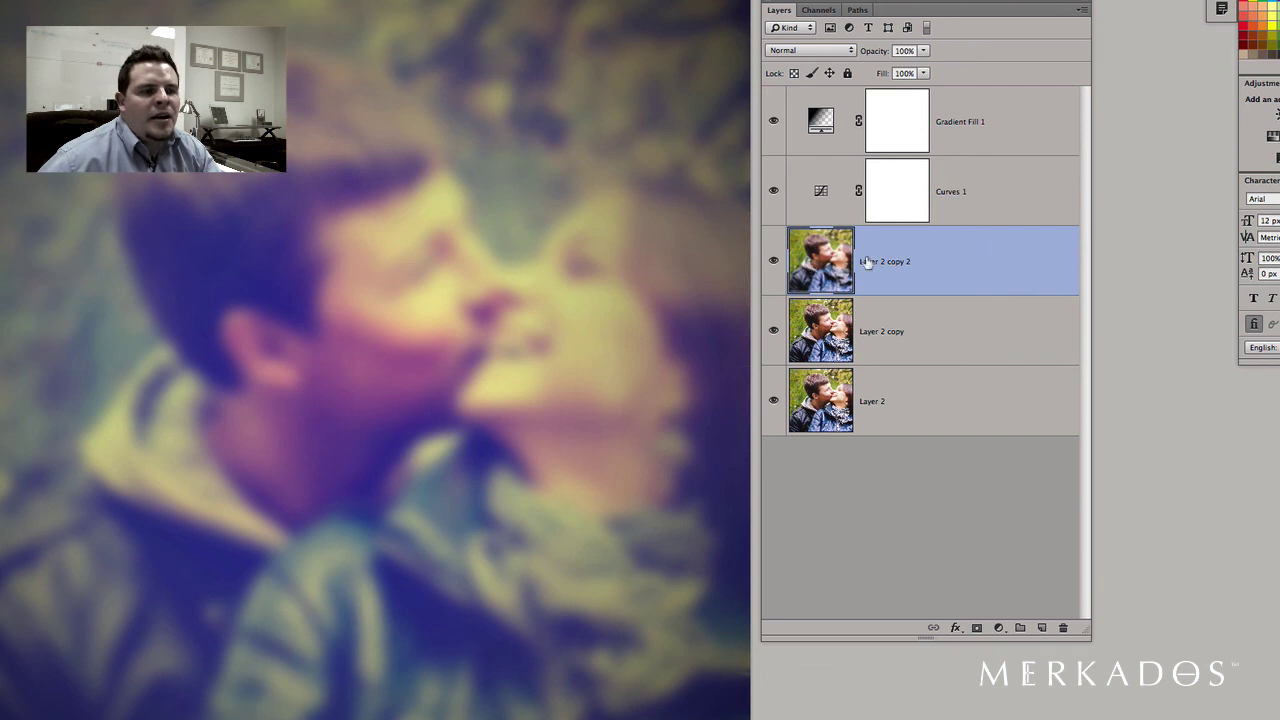
pyautogui.click(977, 628)
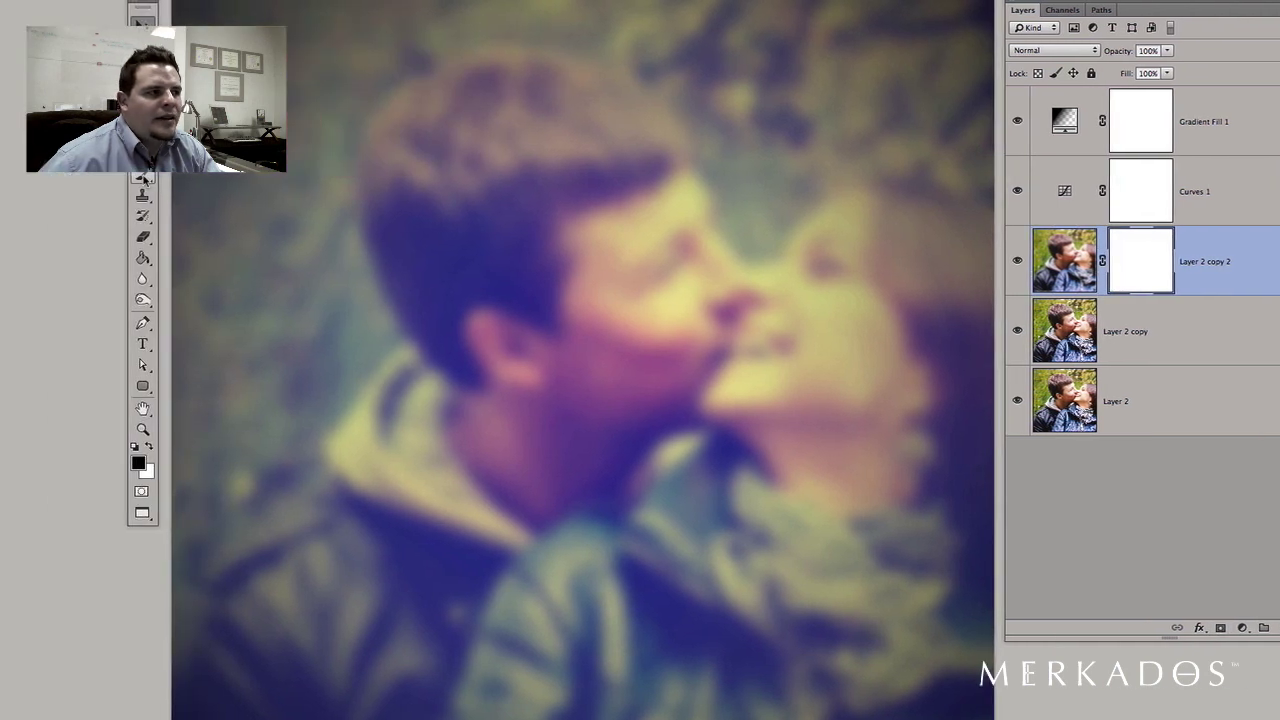
# Step: Paint the center of Layer 2 copy 2's mask twice with a black 1200 px brush at 0% hardness, revealing the sharp couple
pyautogui.click(349, 175)
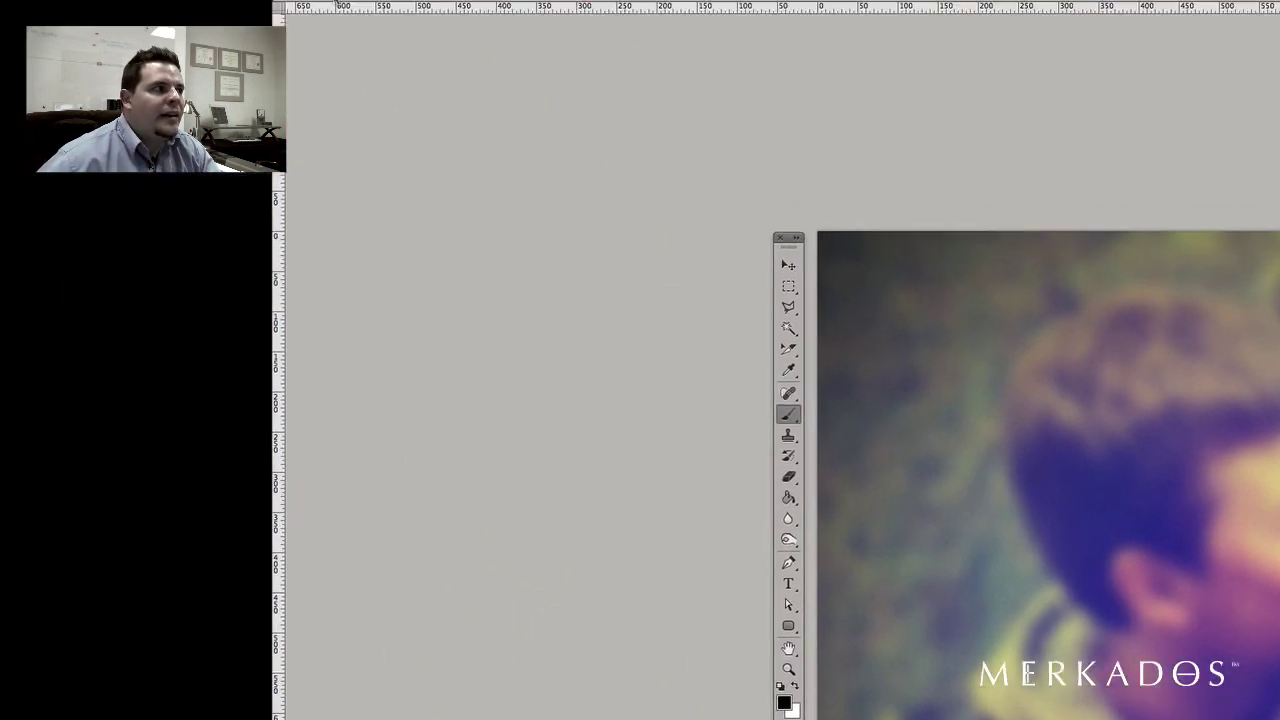
pyautogui.click(419, 30)
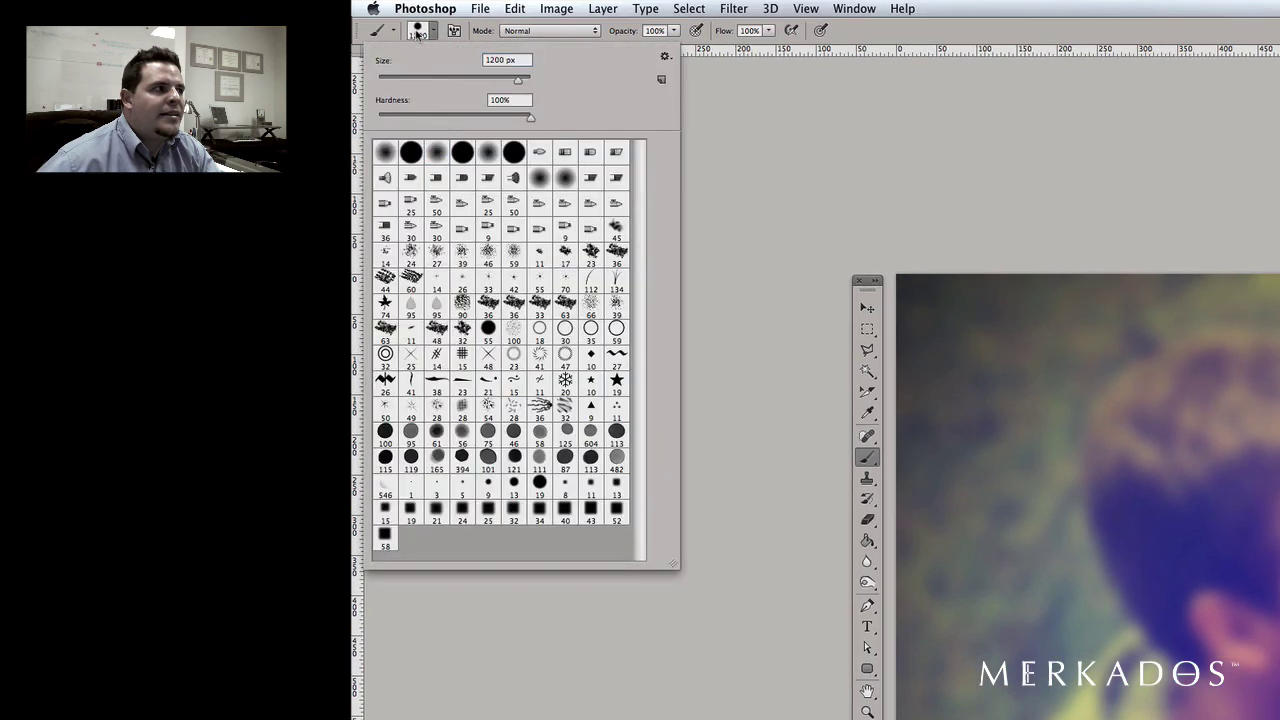
pyautogui.moveTo(396, 118); pyautogui.dragTo(374, 117)
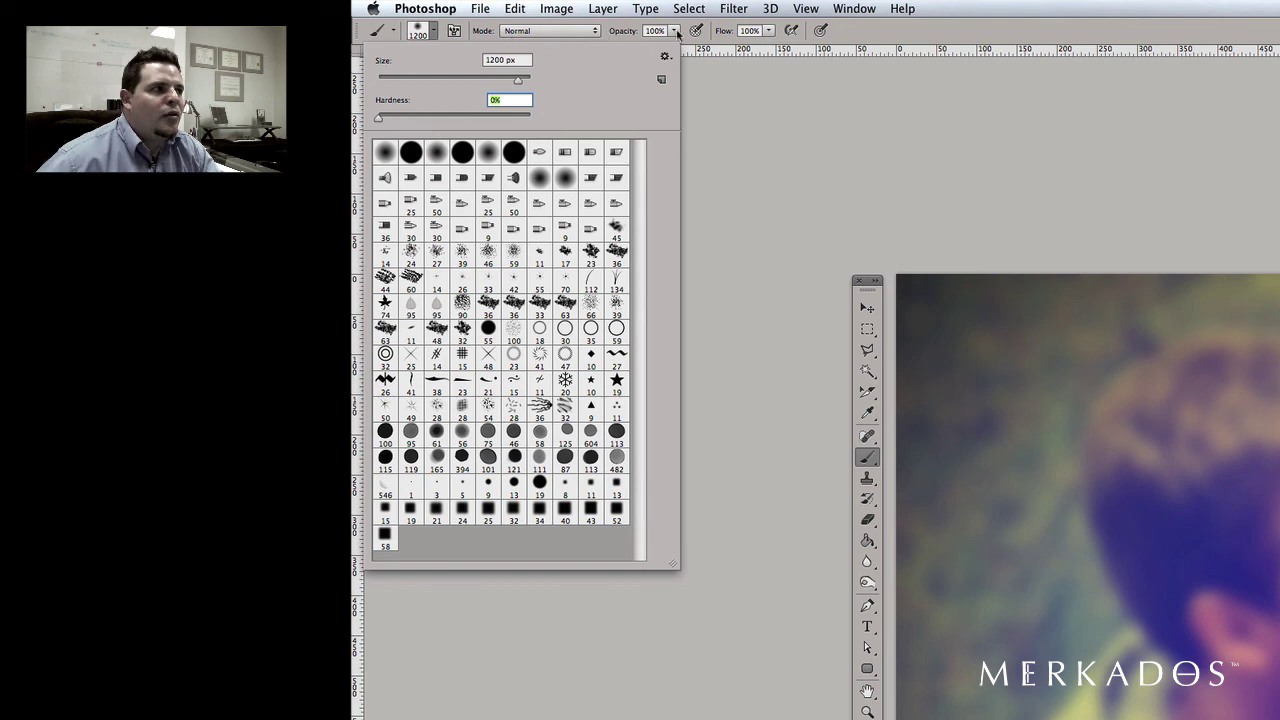
pyautogui.click(903, 44)
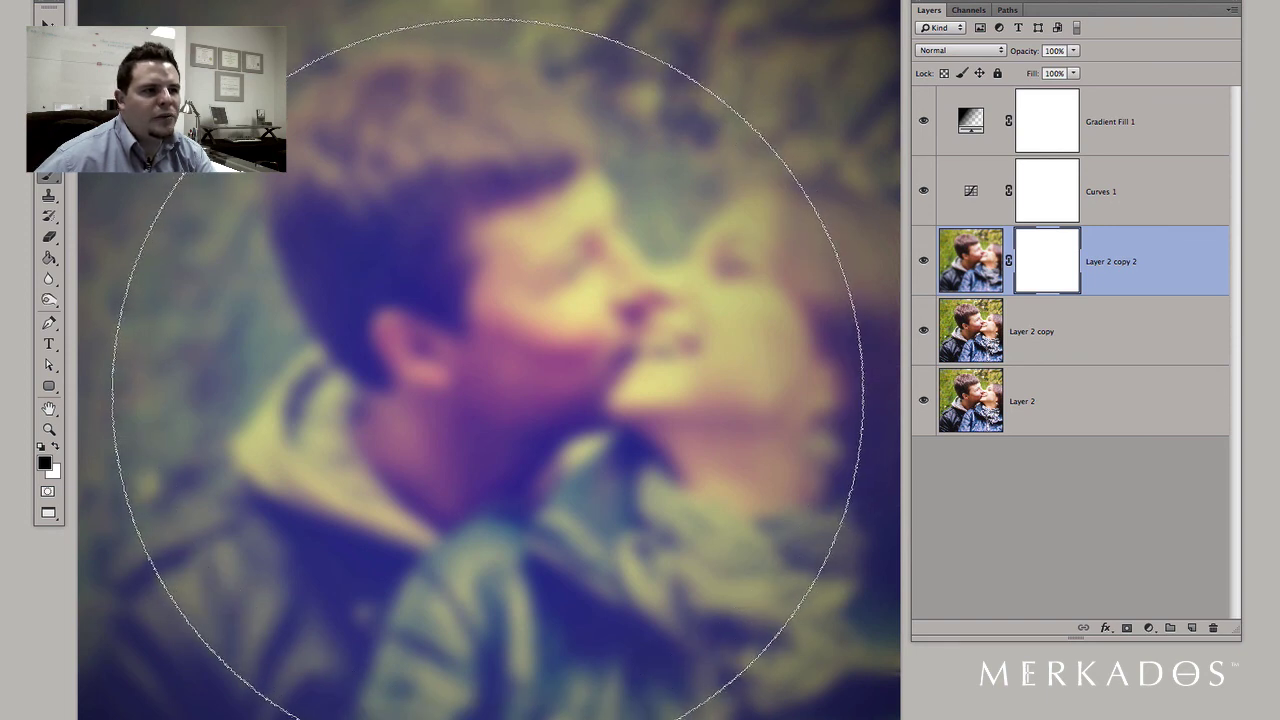
pyautogui.click(487, 368)
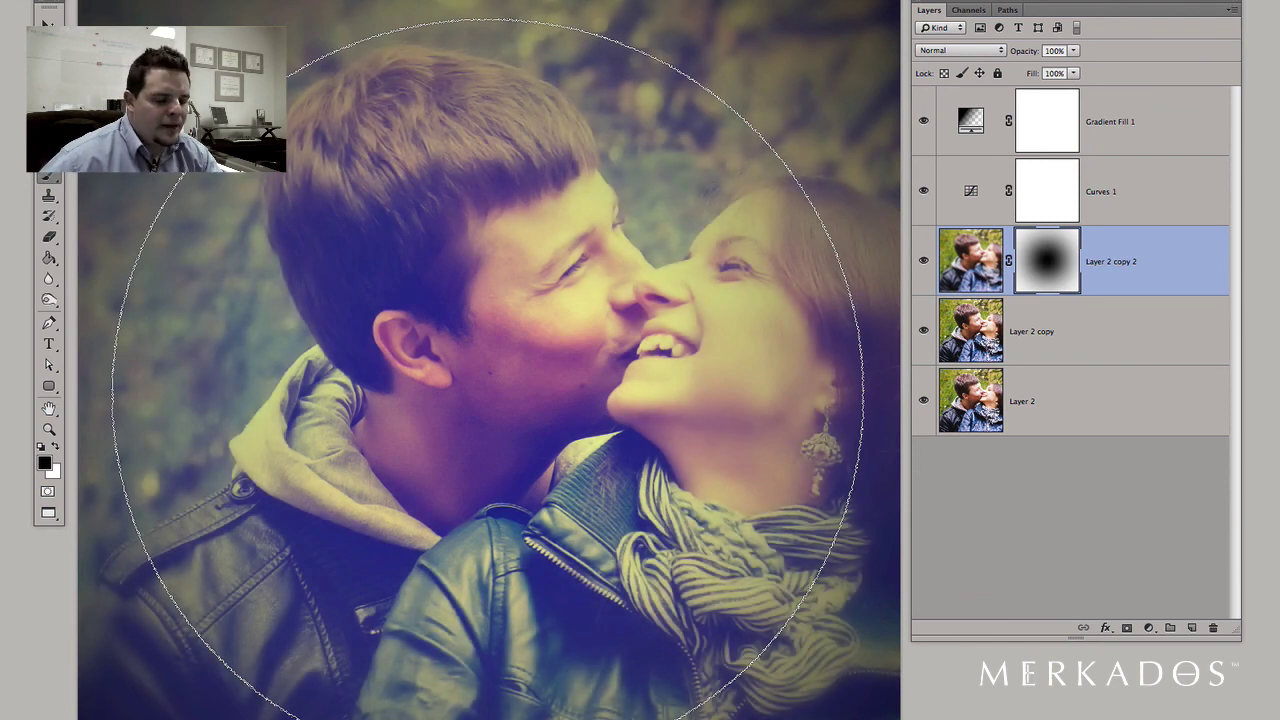
pyautogui.click(487, 368)
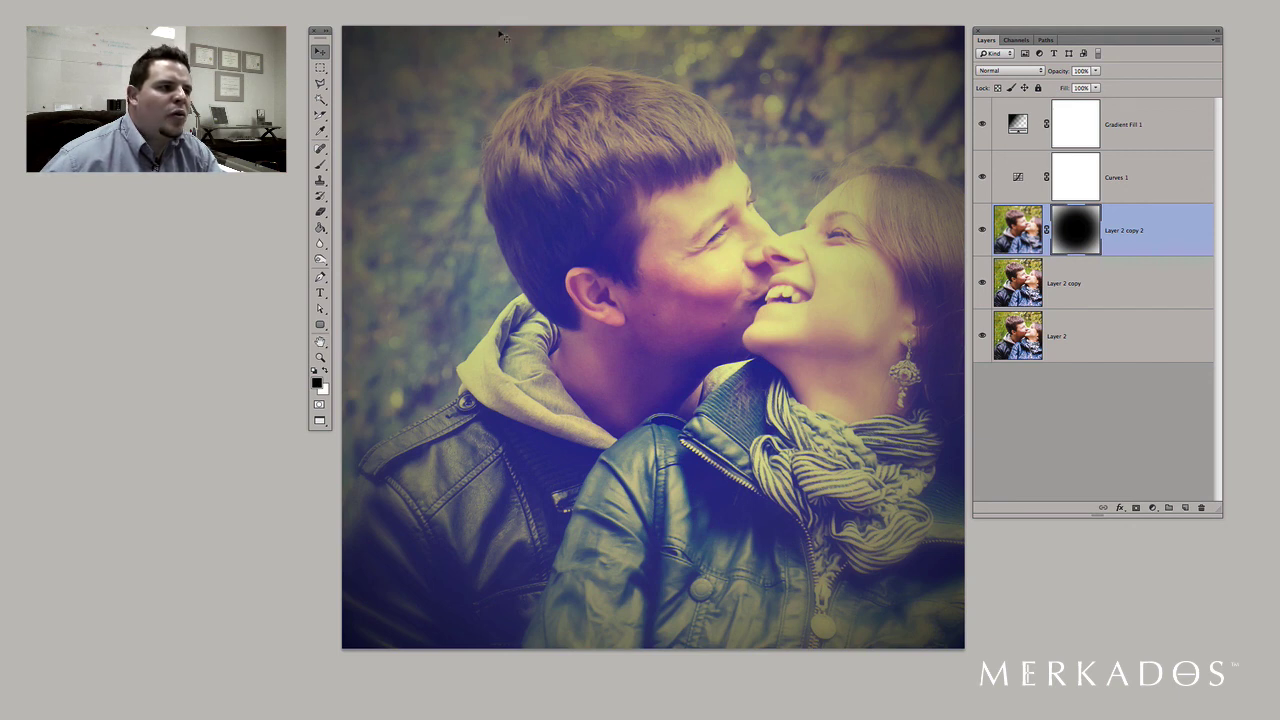
# Step: Draw a gray rounded rectangle above Gradient Fill 1, leaving a narrow, even margin around the edges of the photo
pyautogui.click(1118, 133)
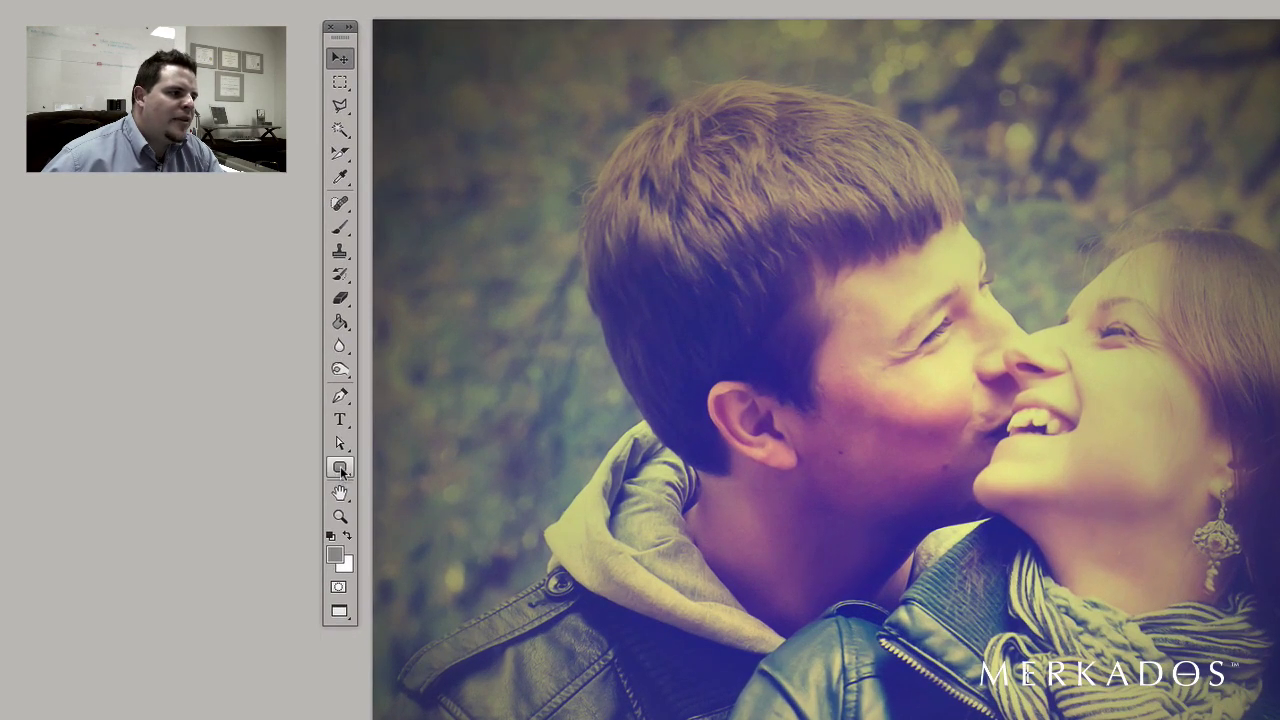
pyautogui.click(341, 471)
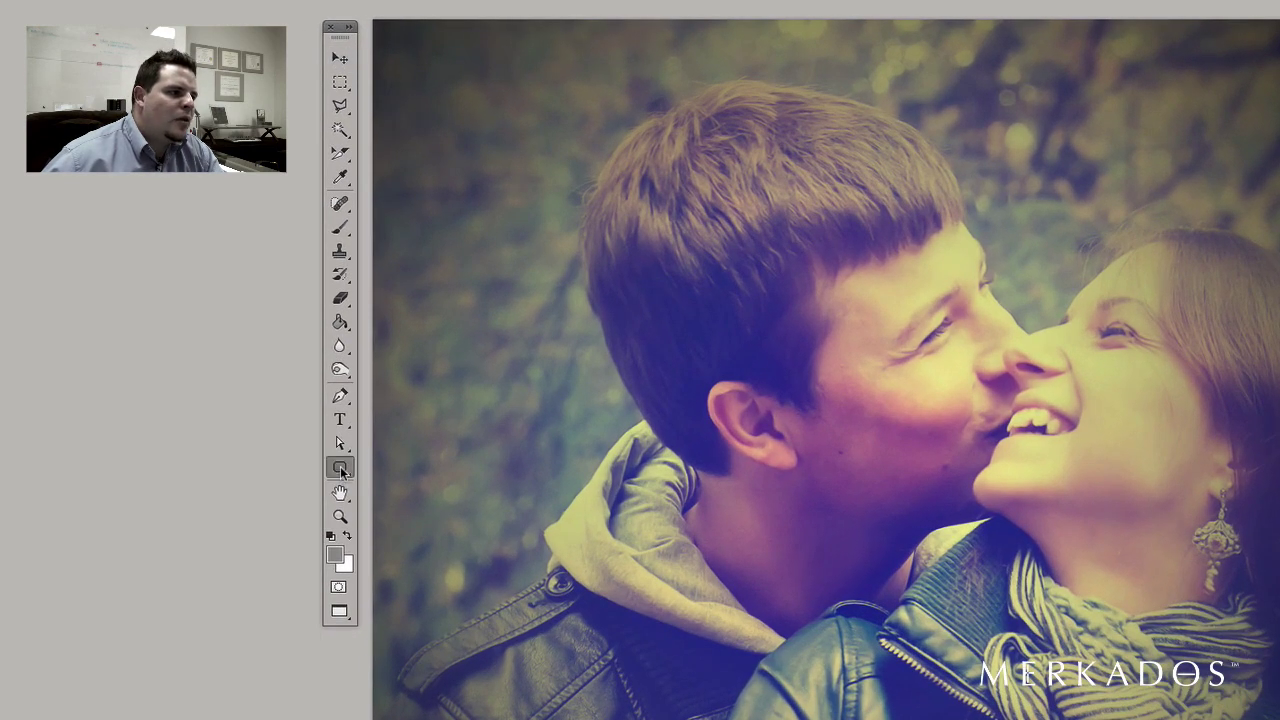
pyautogui.rightClick(341, 471)
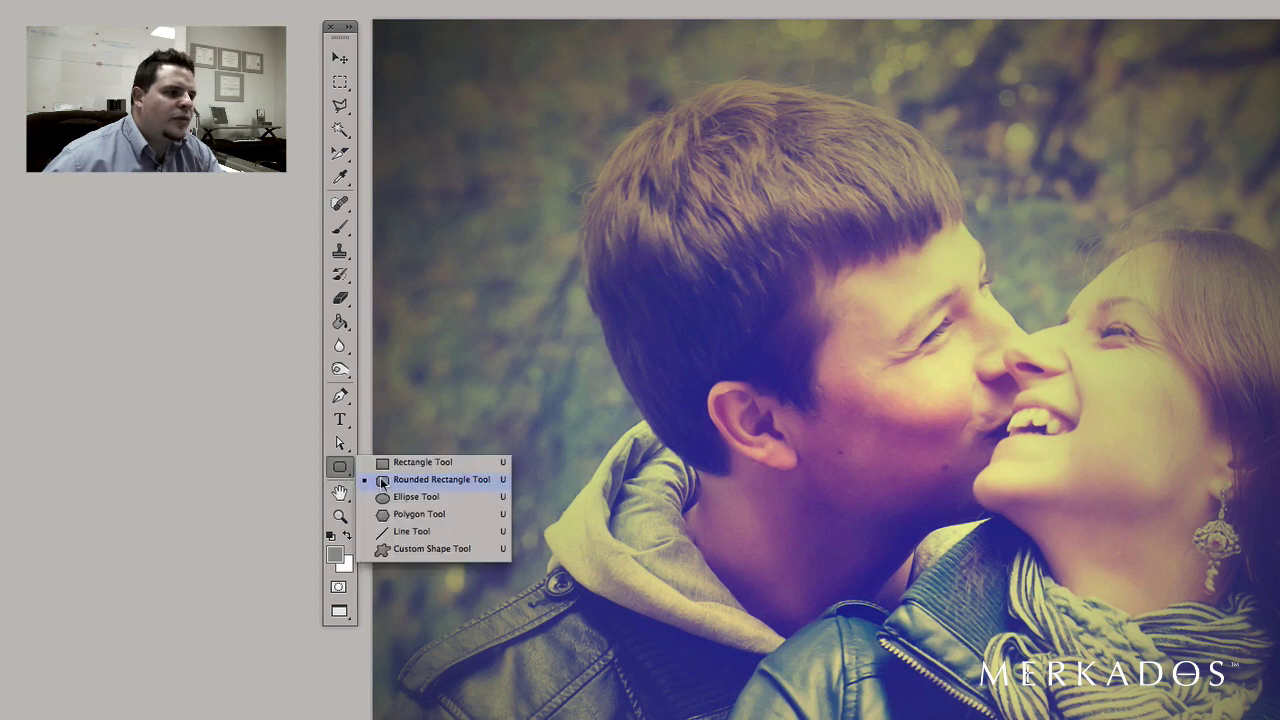
pyautogui.click(463, 487)
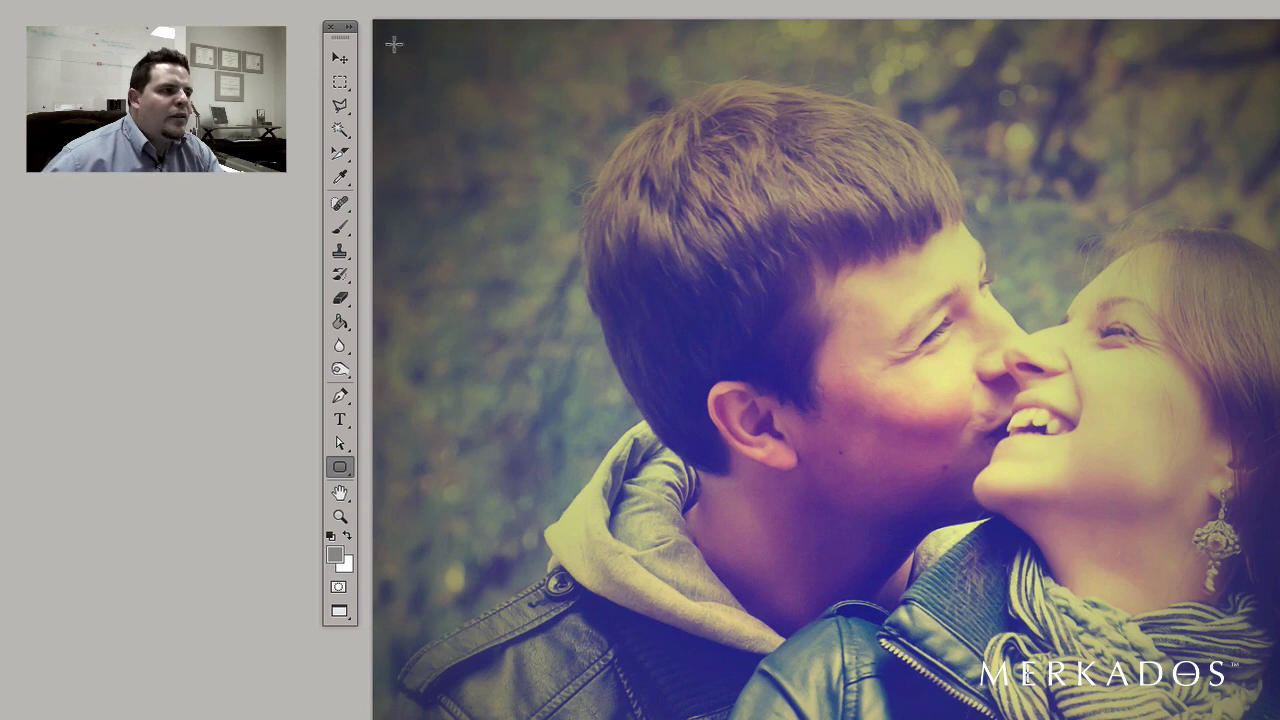
pyautogui.moveTo(400, 53); pyautogui.dragTo(1190, 710)
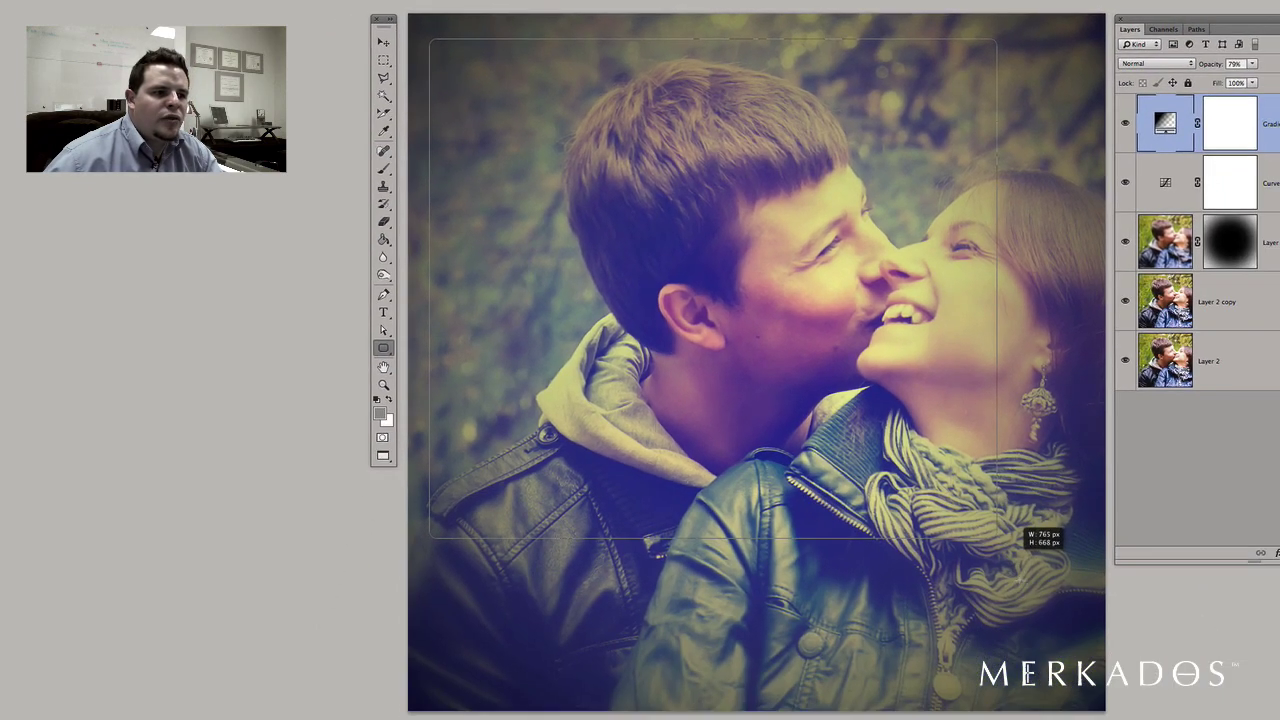
pyautogui.moveTo(997, 537); pyautogui.dragTo(1085, 688)
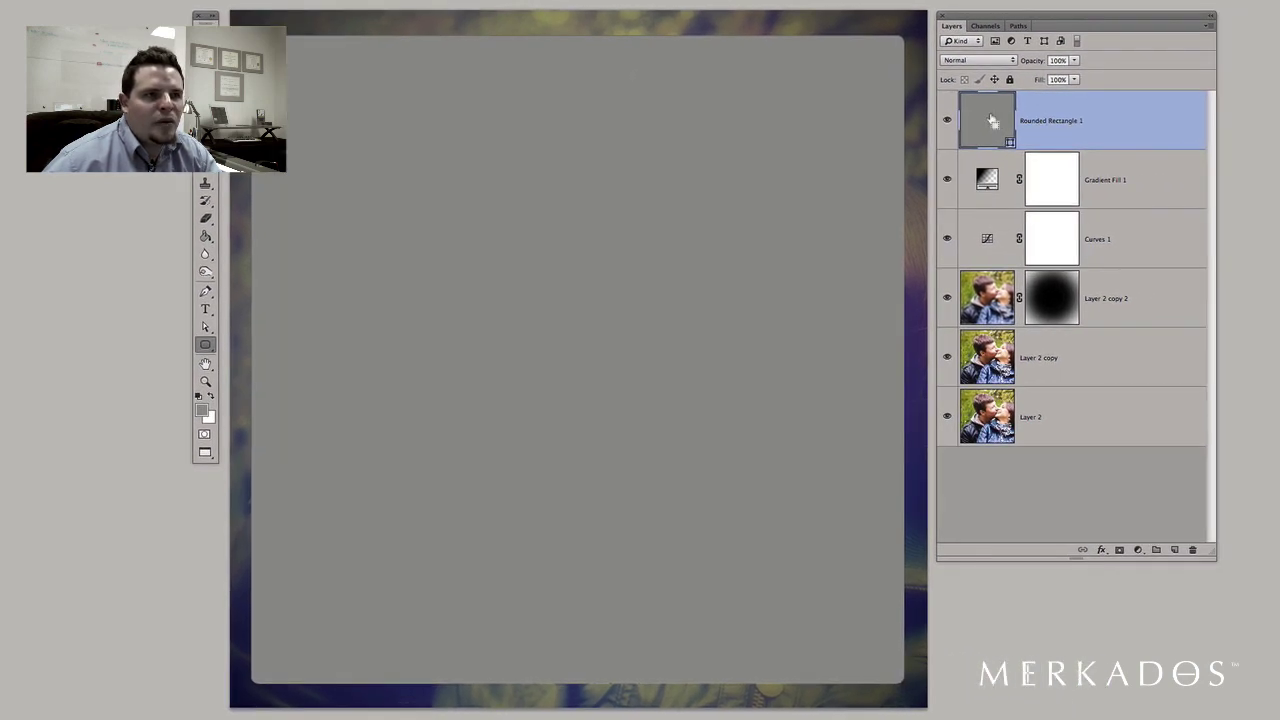
# Step: Load the rounded rectangle's outline as a selection, add an empty layer above it, and deselect
pyautogui.keyDown('super'); pyautogui.click(992, 120); pyautogui.keyUp('super')
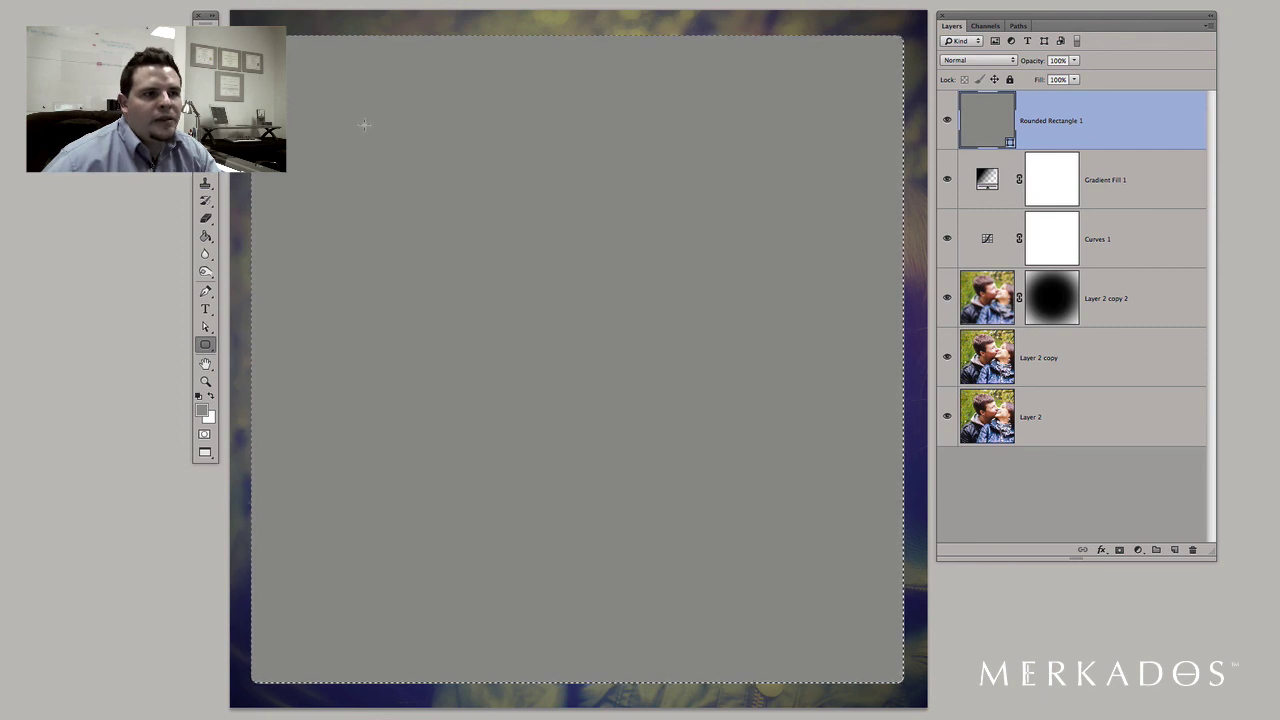
pyautogui.click(1174, 550)
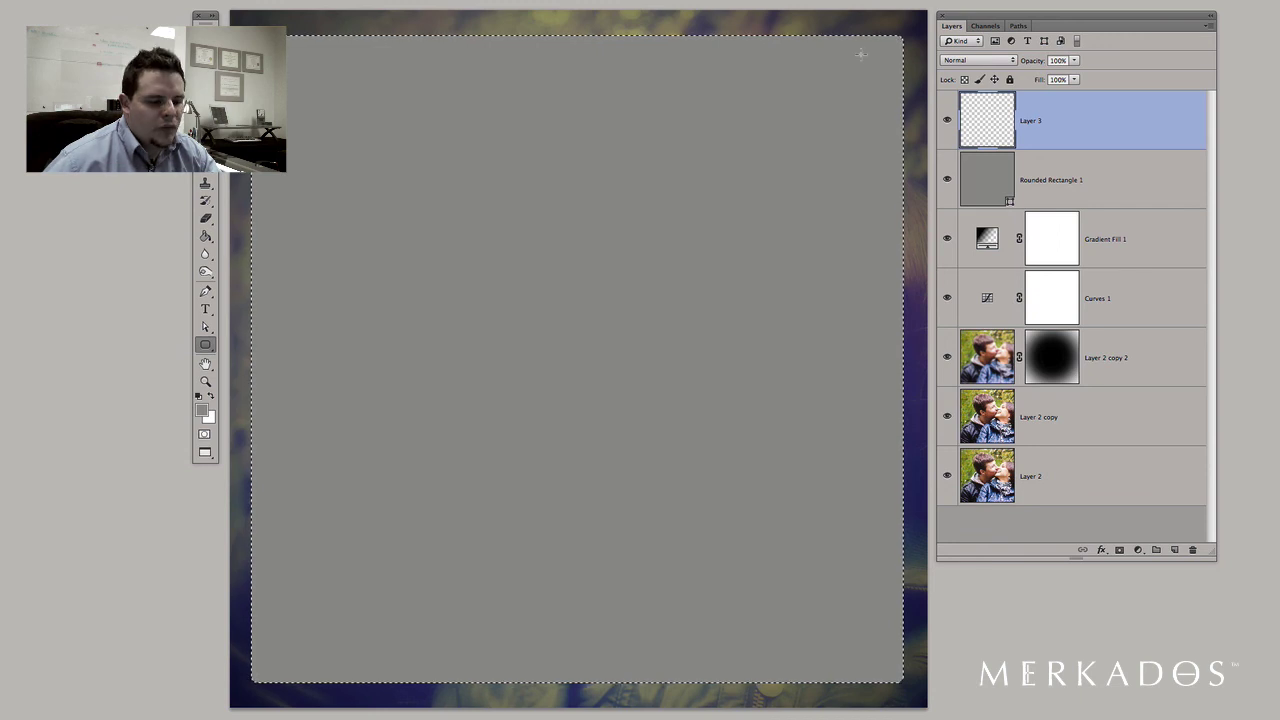
pyautogui.press('b')
pyautogui.hotkey('ctrl', 'd')
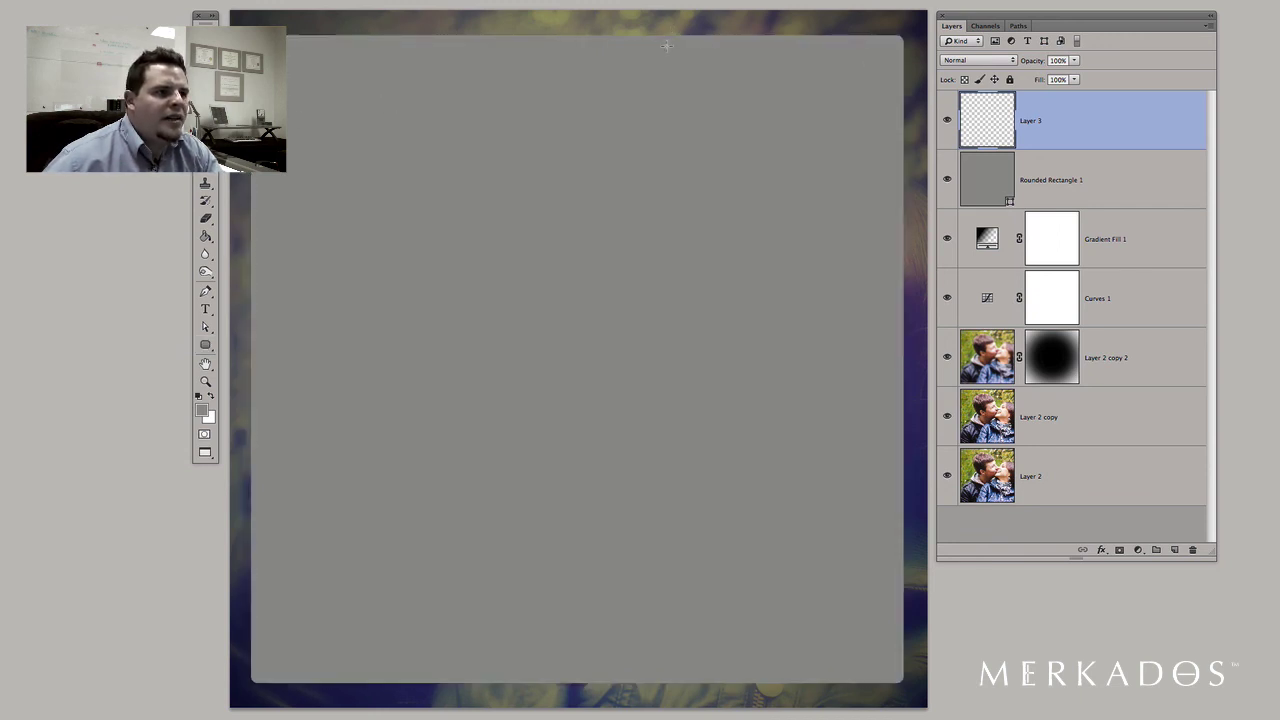
# Step: Fill the whole of Layer 3 with white using the Paint Bucket
pyautogui.click(206, 237)
pyautogui.click(211, 396)
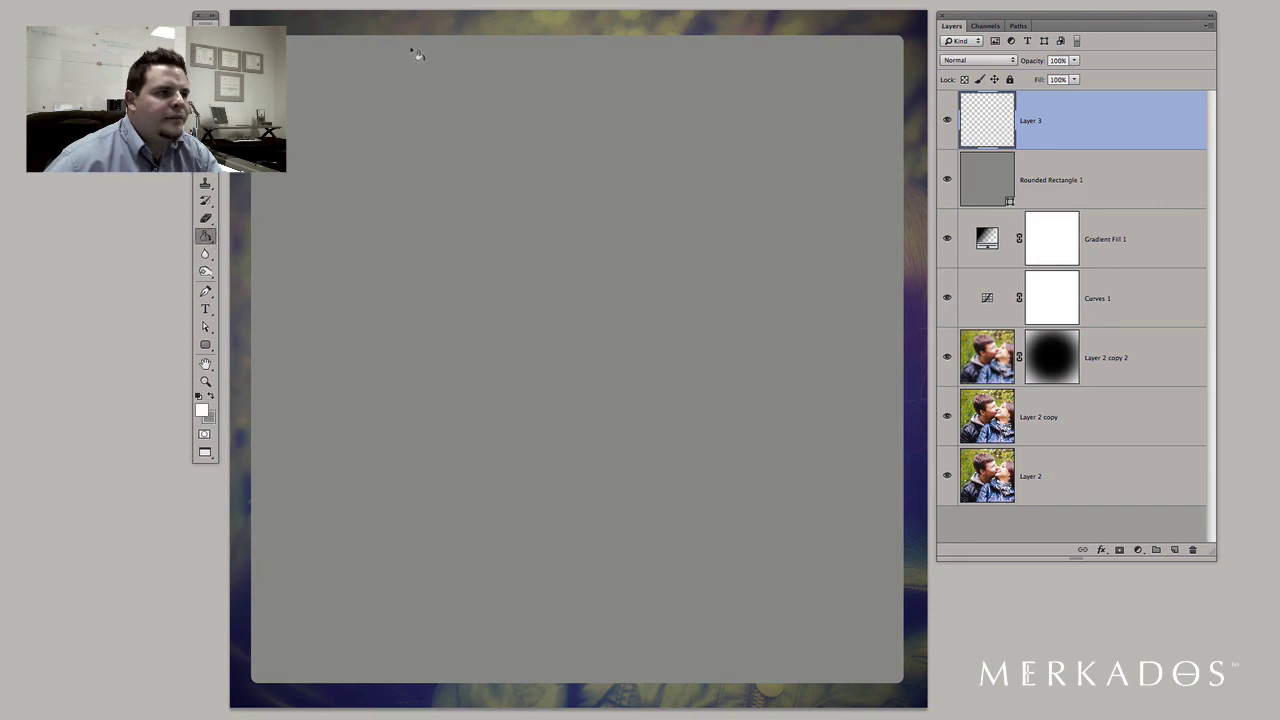
pyautogui.click(423, 30)
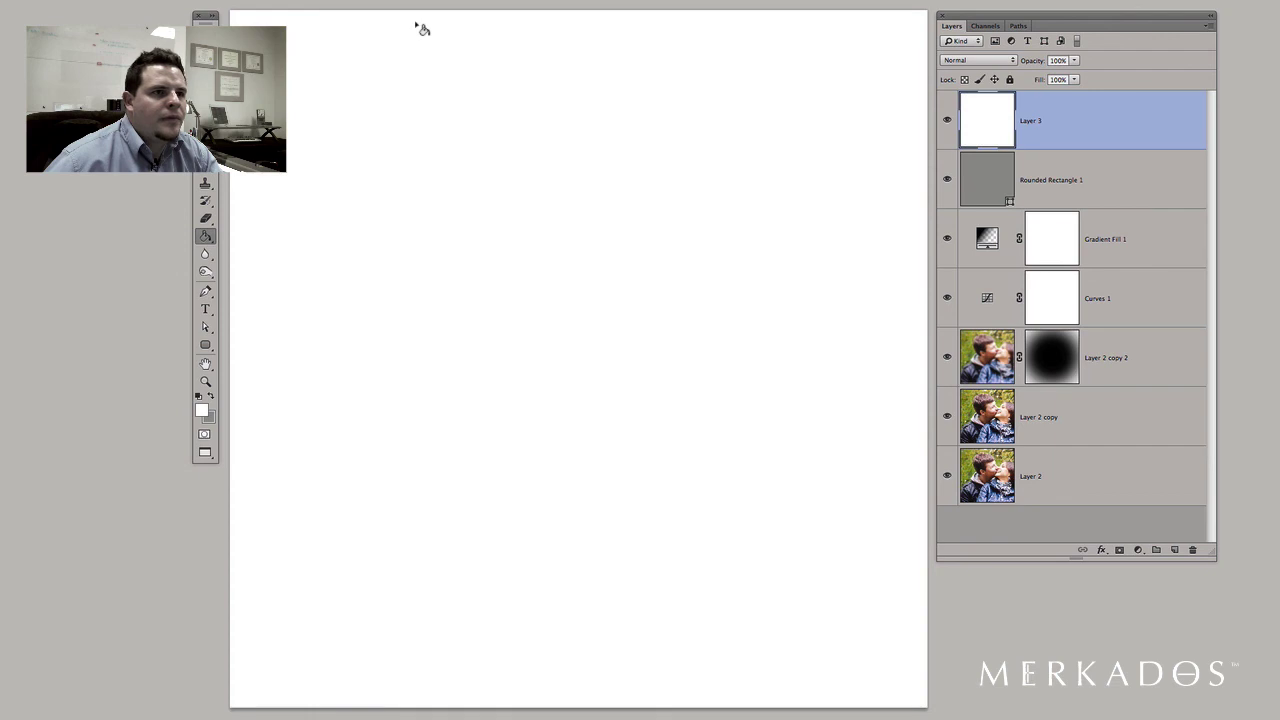
pyautogui.click(1119, 550)
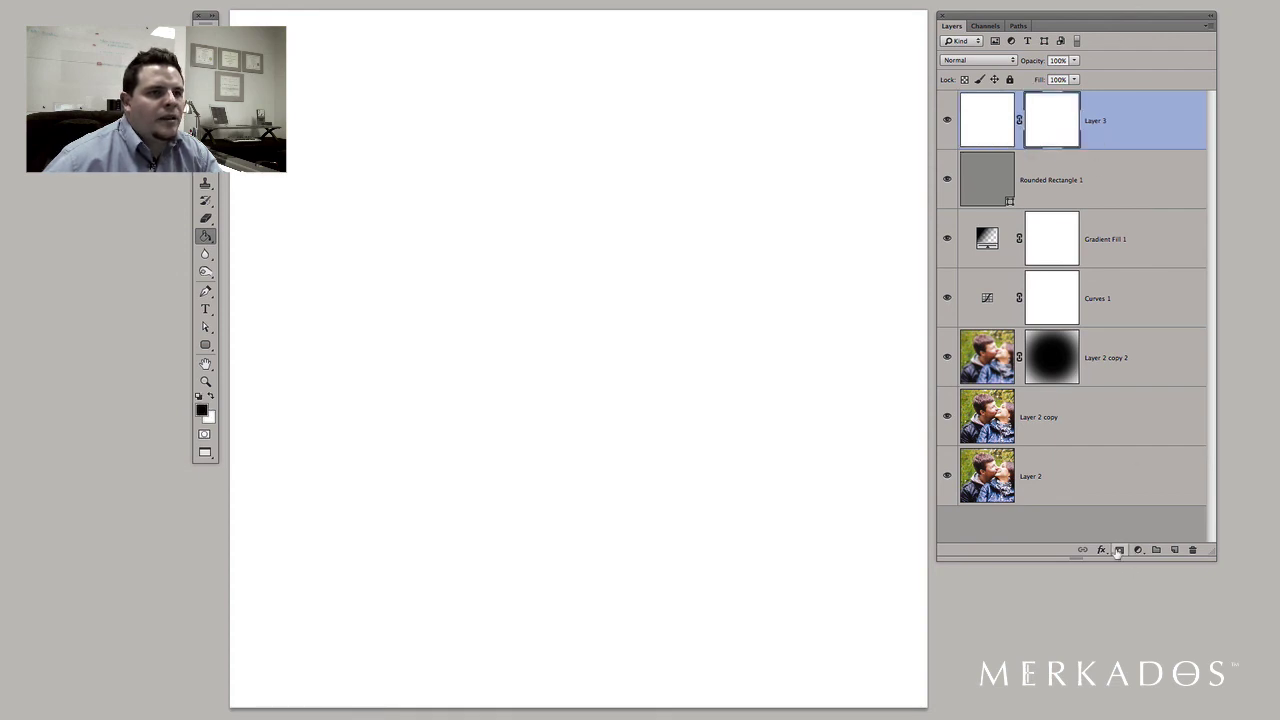
pyautogui.hotkey('ctrl', 'z')
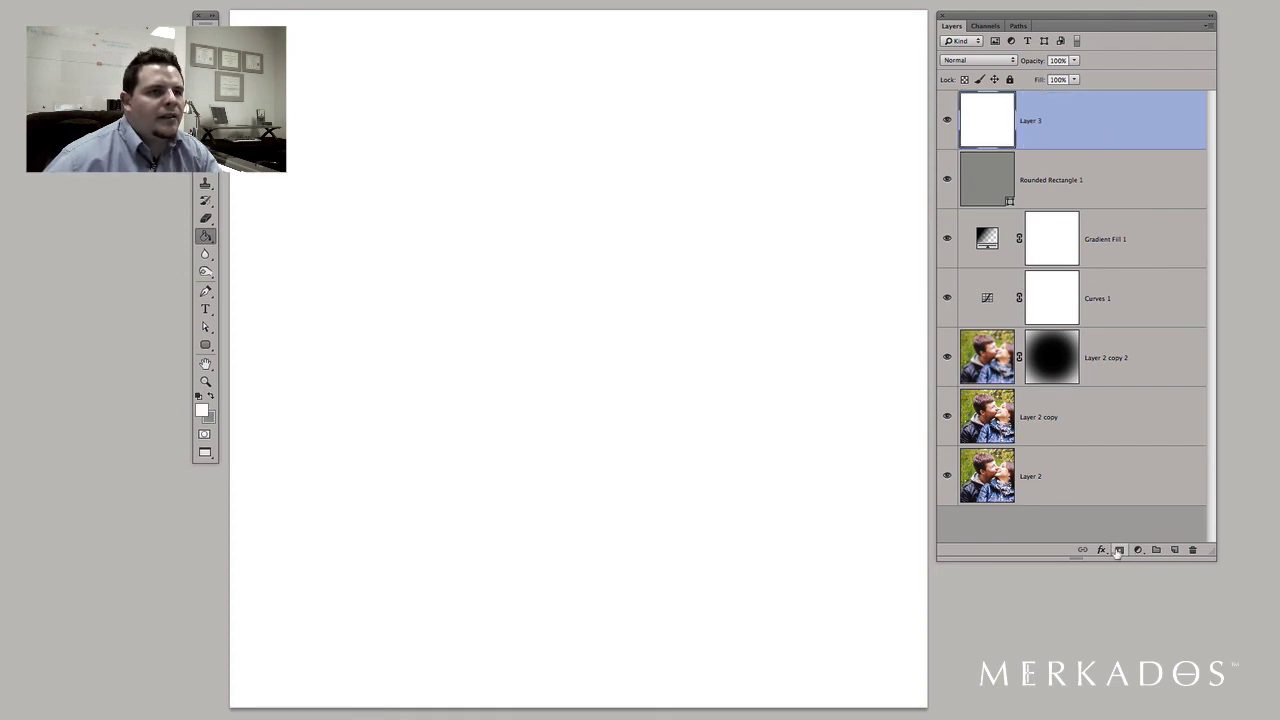
# Step: Mask Layer 3 with the rounded rectangle's outline, inverted to leave a white border, and delete the Rounded Rectangle 1 layer
pyautogui.keyDown('ctrl'); pyautogui.click(984, 181); pyautogui.keyUp('ctrl')
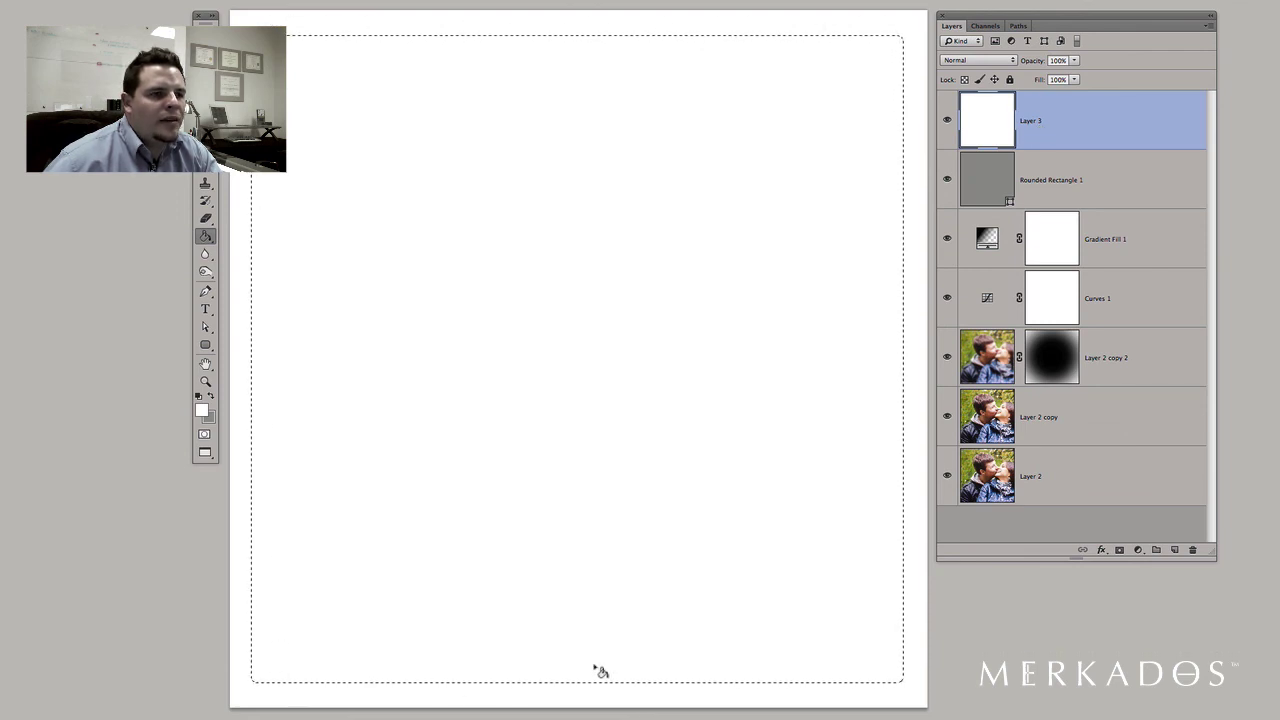
pyautogui.click(1119, 550)
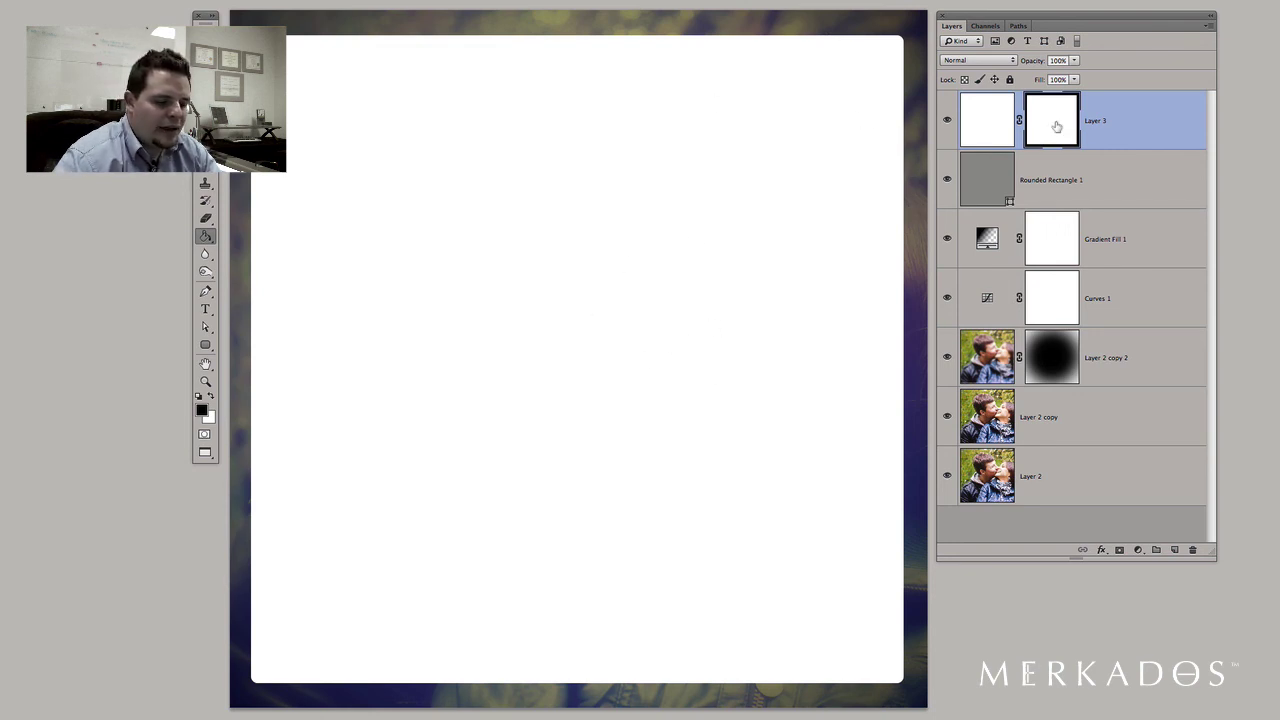
pyautogui.hotkey('ctrl', 'i')
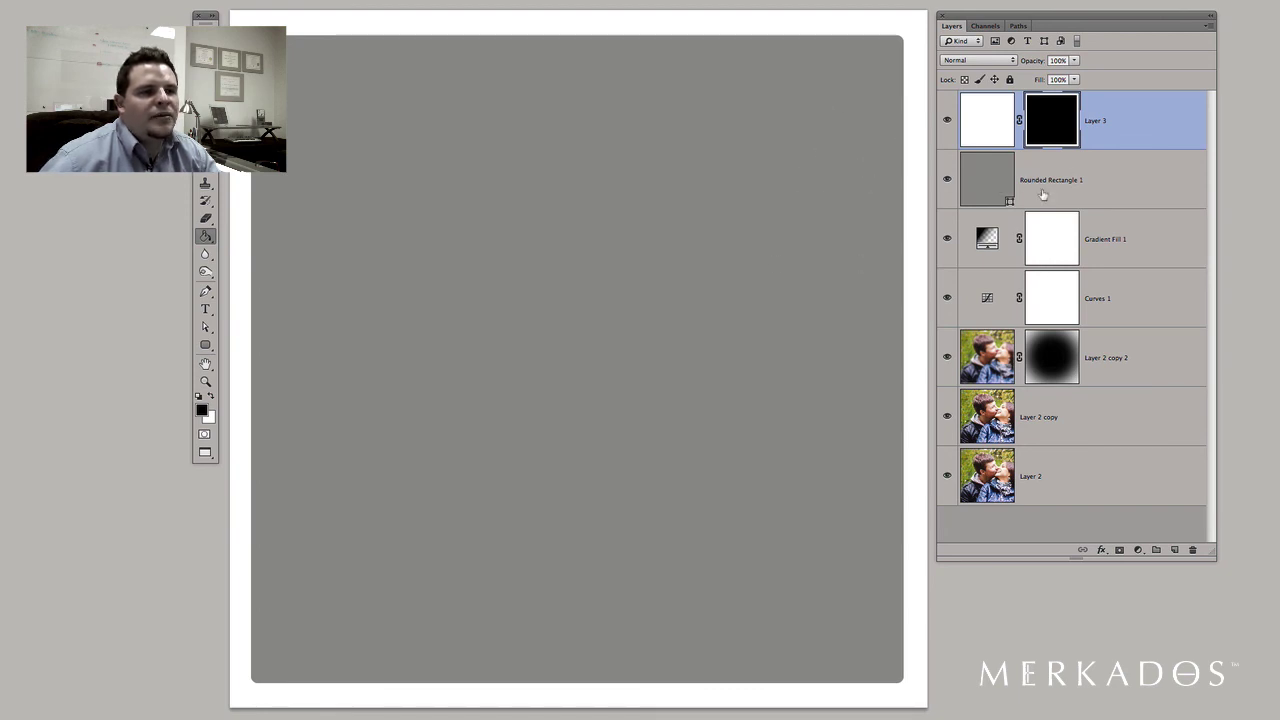
pyautogui.click(1105, 190)
pyautogui.moveTo(1105, 190); pyautogui.dragTo(1194, 549)
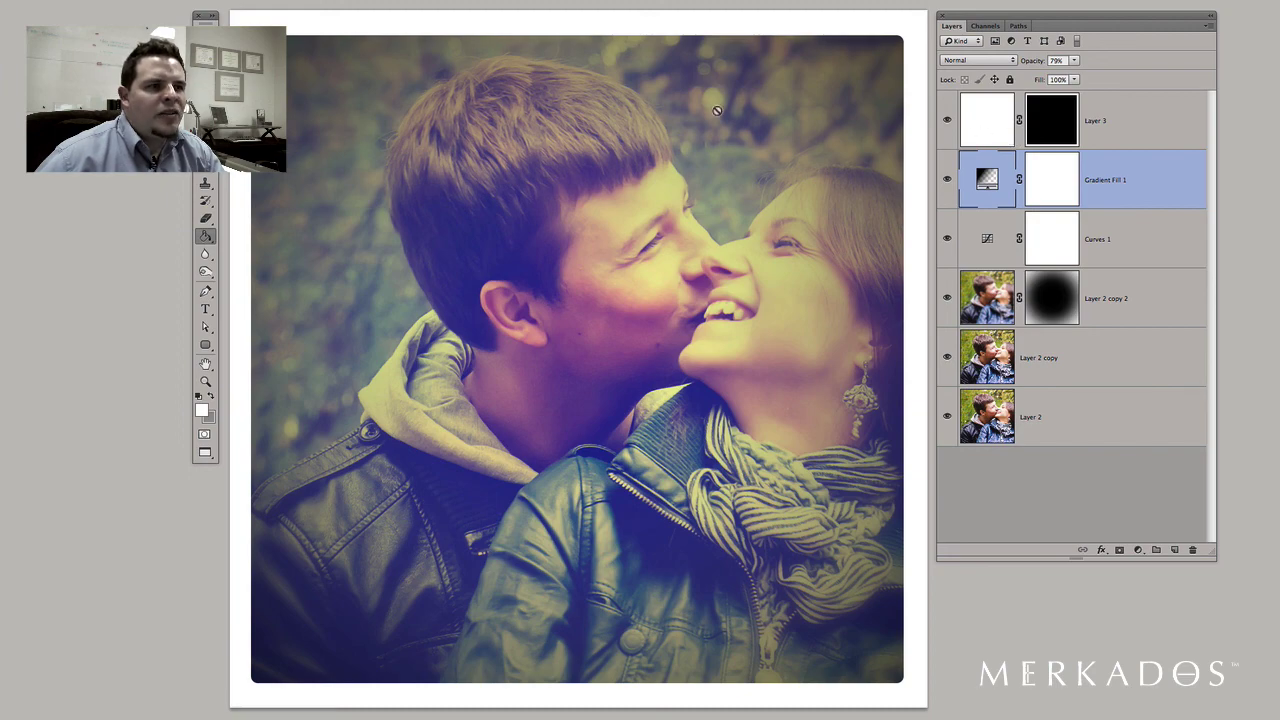
# Step: Add a Color Overlay to Layer 3 and try out different frame colors, including pinkish red, tan and black
pyautogui.doubleClick(1170, 122)
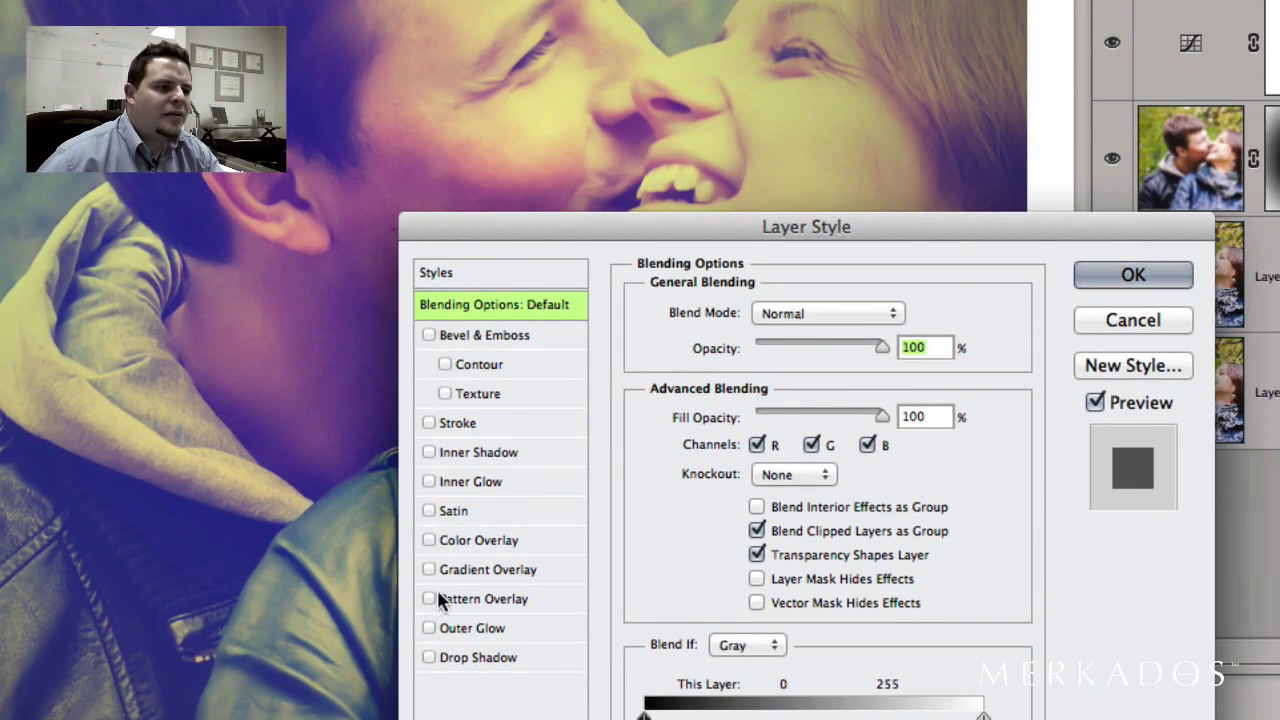
pyautogui.click(429, 540)
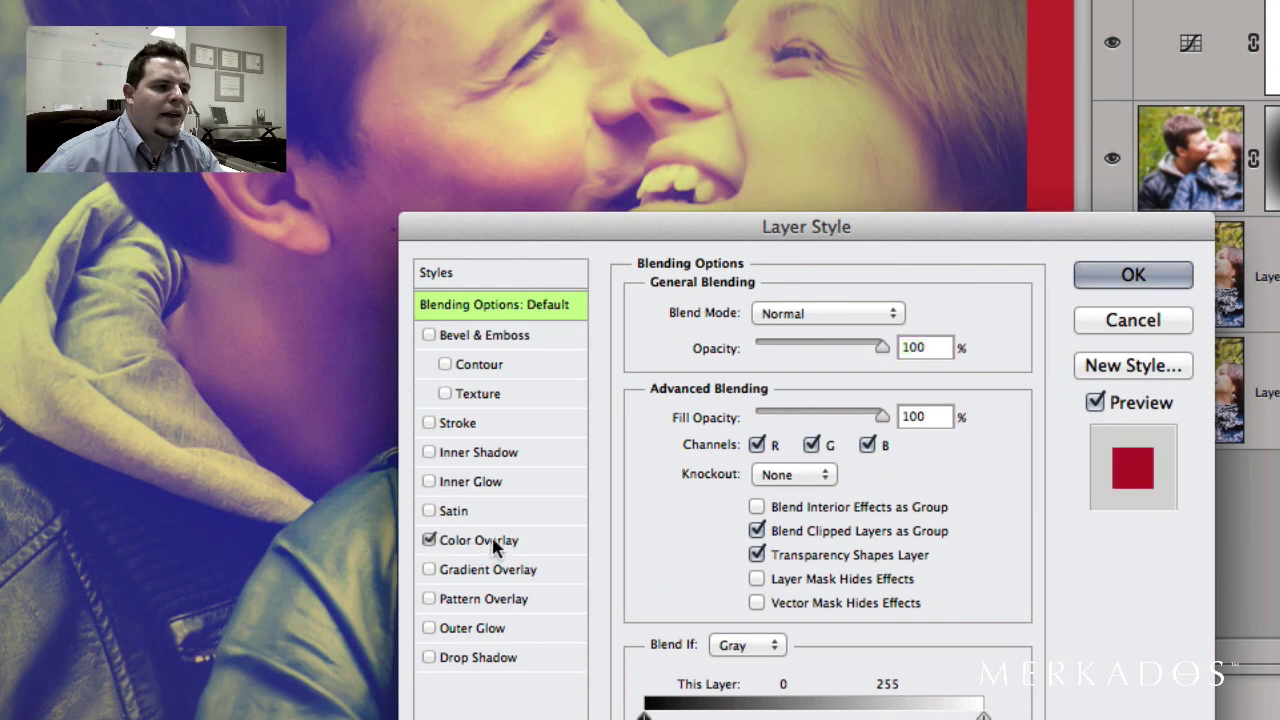
pyautogui.click(483, 541)
pyautogui.click(910, 313)
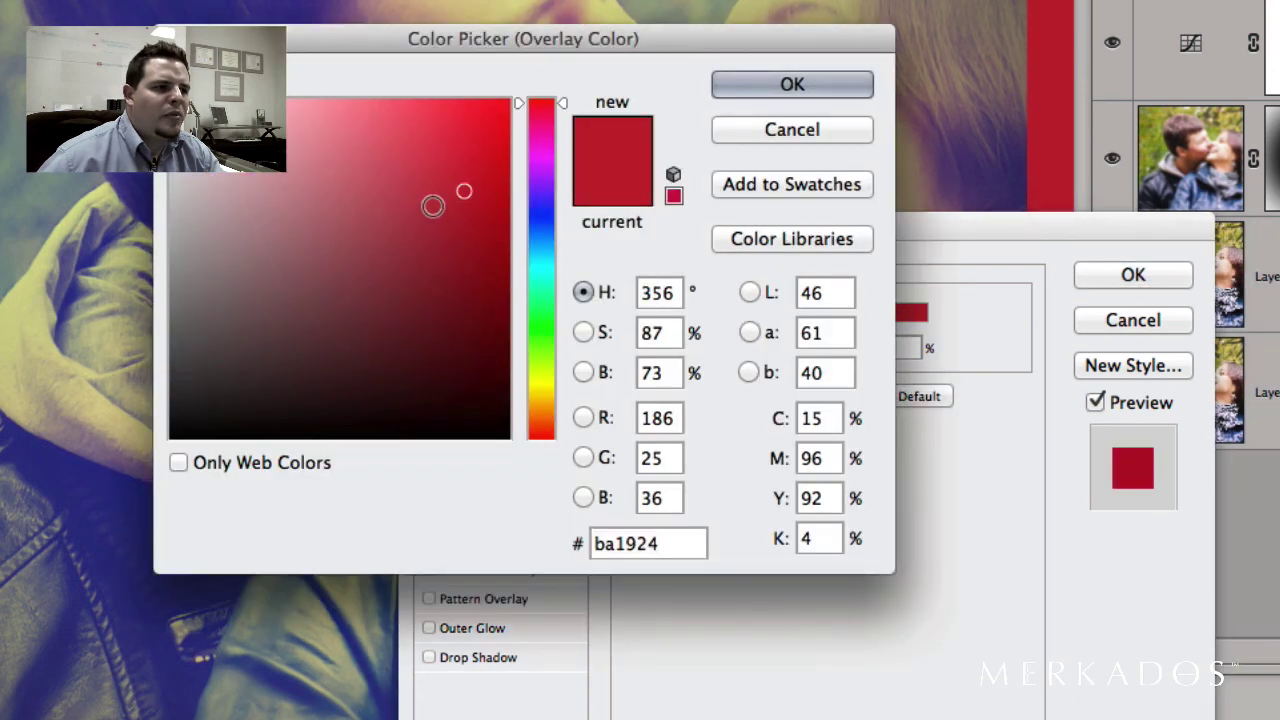
pyautogui.click(406, 140)
pyautogui.moveTo(349, 43); pyautogui.dragTo(761, 227)
pyautogui.moveTo(820, 300); pyautogui.dragTo(836, 308)
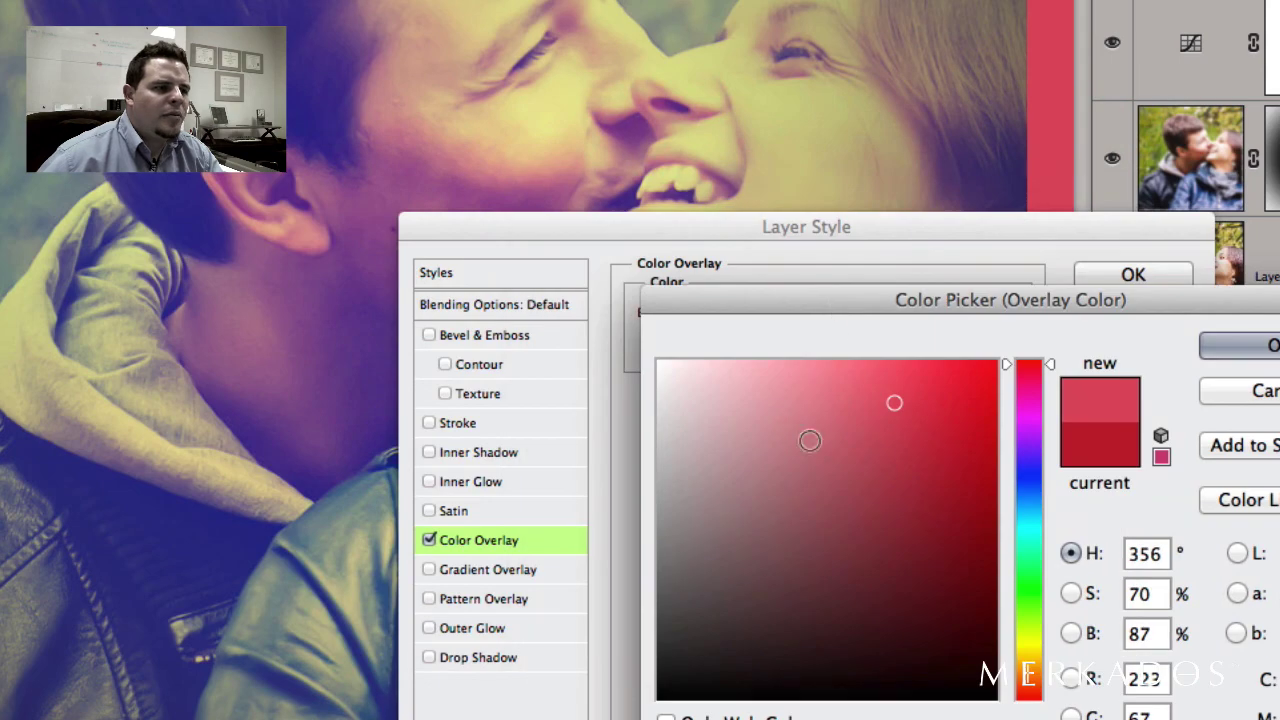
pyautogui.click(414, 94)
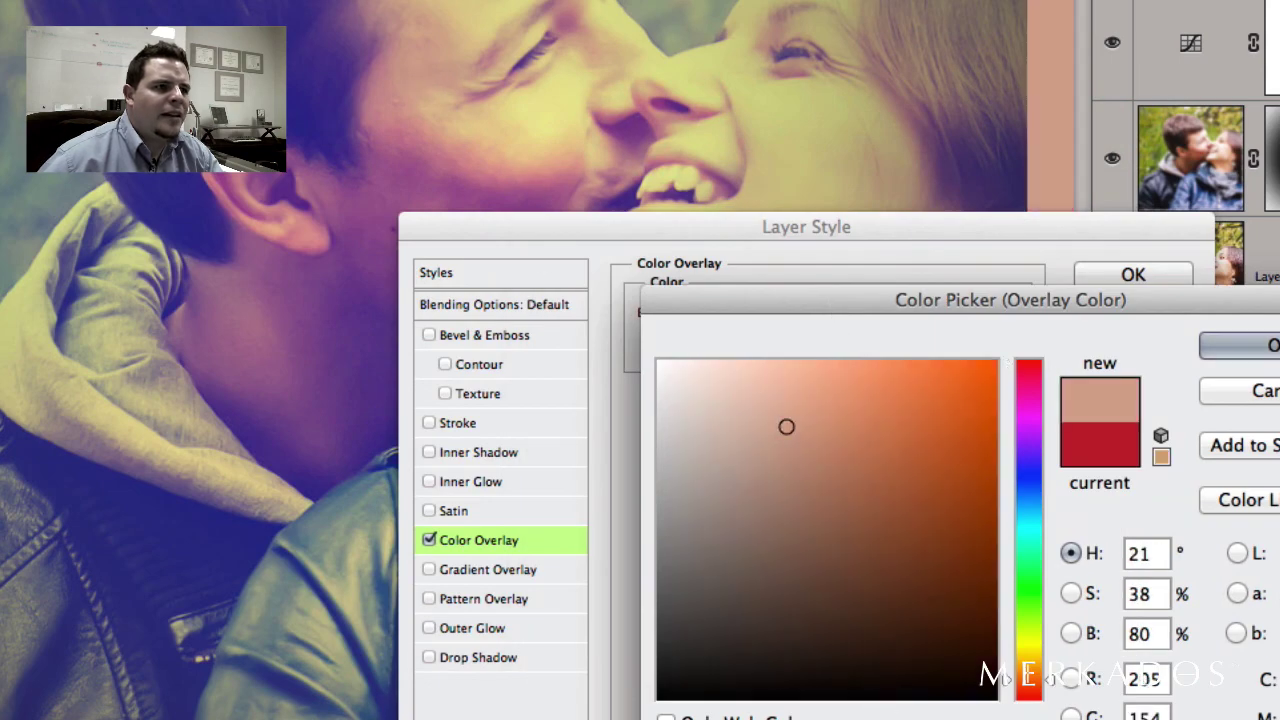
pyautogui.click(666, 389)
pyautogui.moveTo(704, 655); pyautogui.dragTo(630, 695)
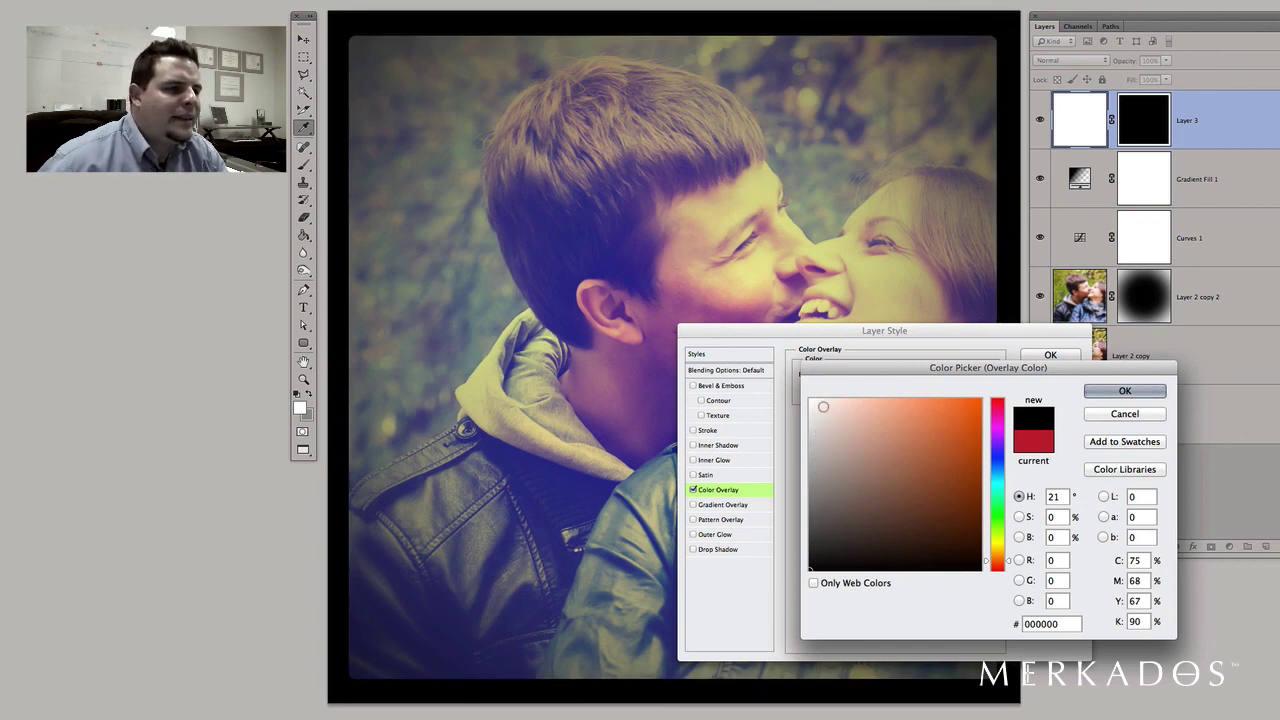
# Step: Set Layer 3's overlay color to white (ffffff) and apply the layer style
pyautogui.moveTo(823, 407); pyautogui.dragTo(808, 398)
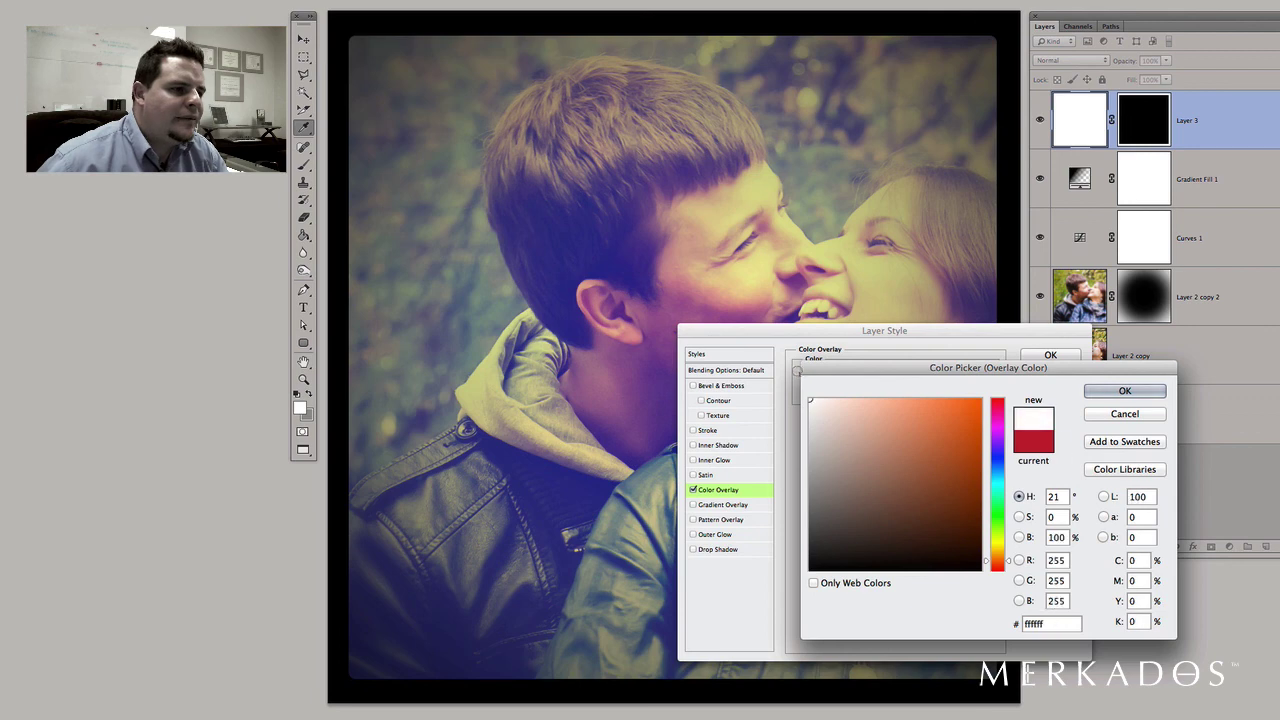
pyautogui.click(1095, 391)
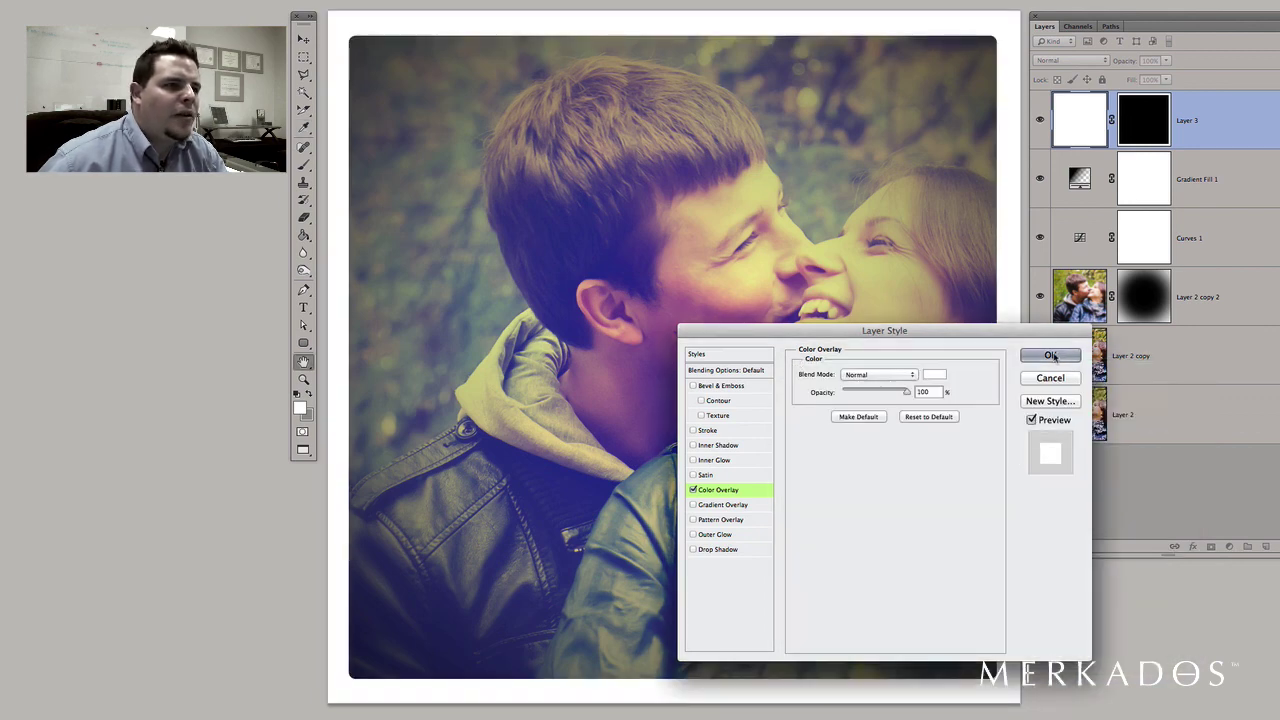
pyautogui.click(1050, 356)
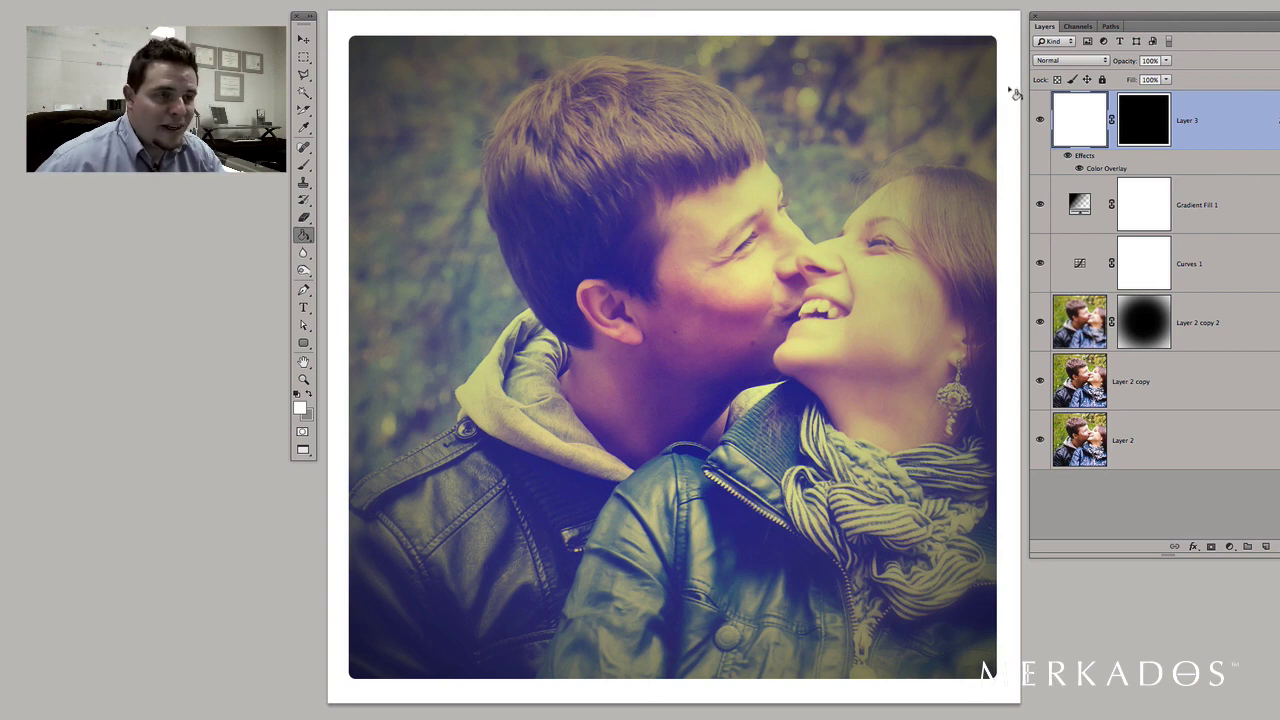
# Step: Delete the masked frame layer and replace it with a new layer filled with the gray foreground color
pyautogui.moveTo(1230, 133); pyautogui.dragTo(1277, 546)
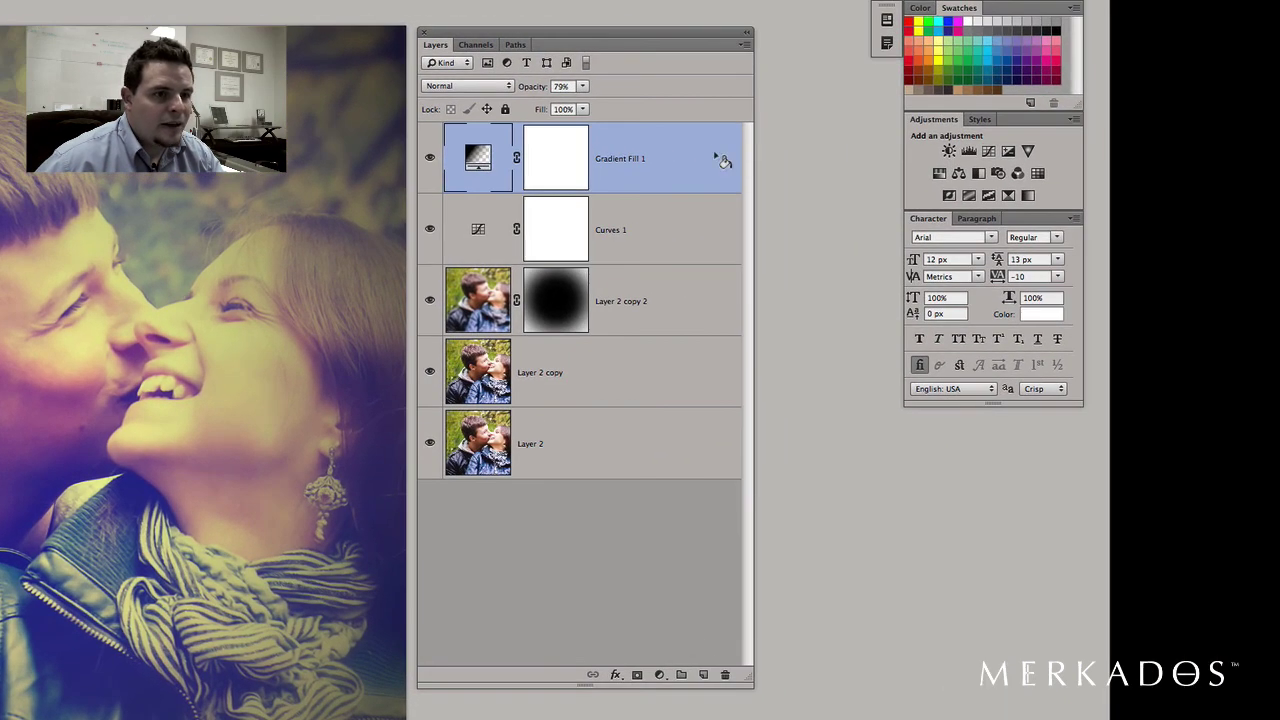
pyautogui.click(703, 675)
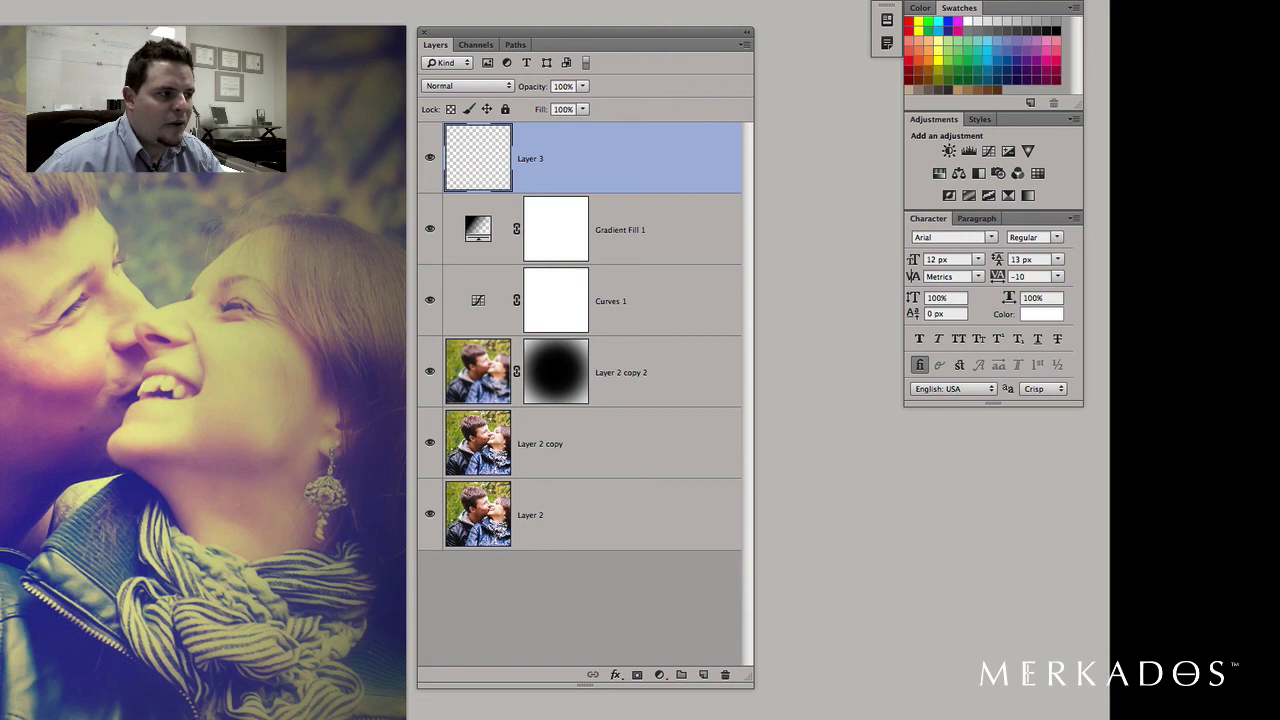
pyautogui.hotkey('alt', 'BackSpace')
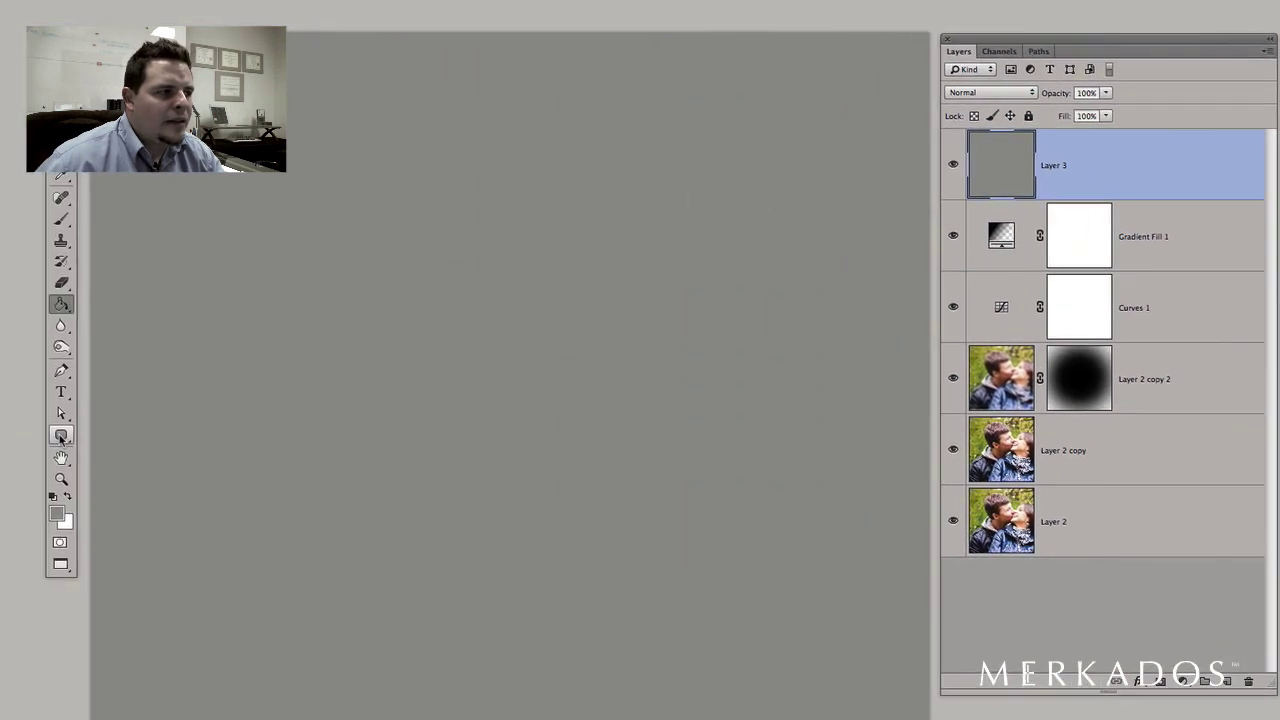
# Step: Draw a rounded rectangle over the gray layer, leaving a narrow, even margin around the canvas edges
pyautogui.click(61, 437)
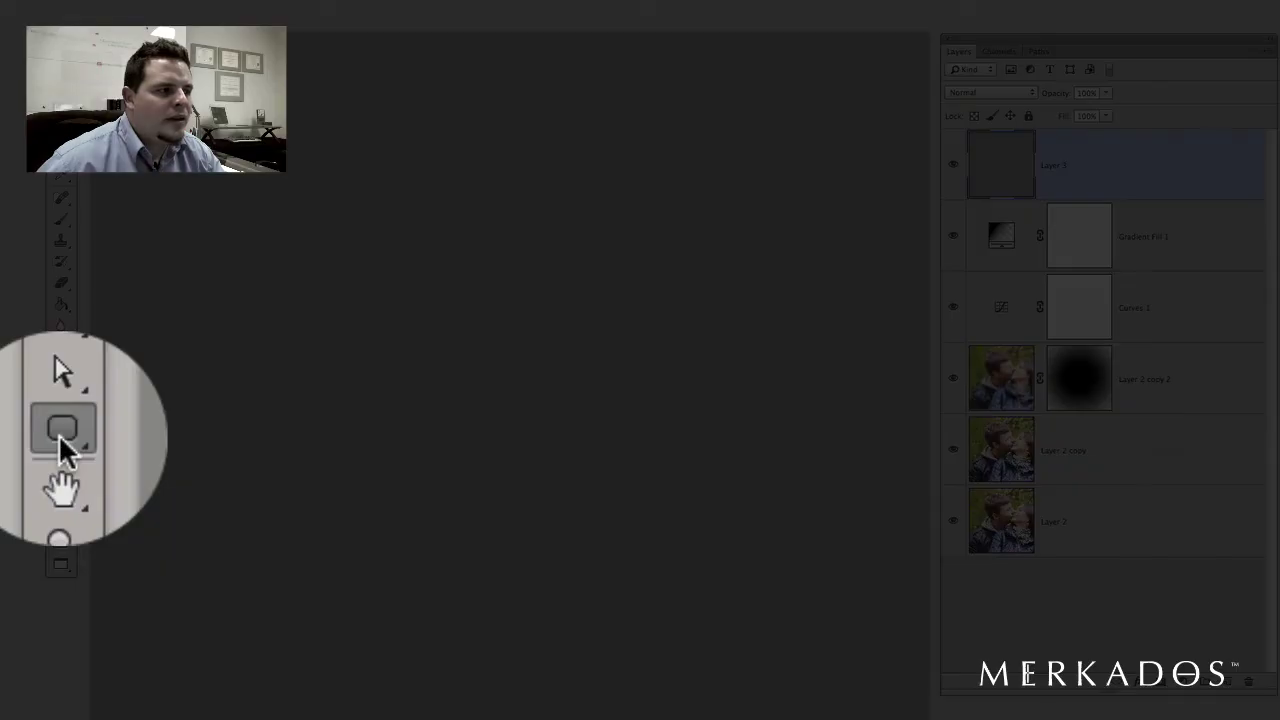
pyautogui.click(61, 437)
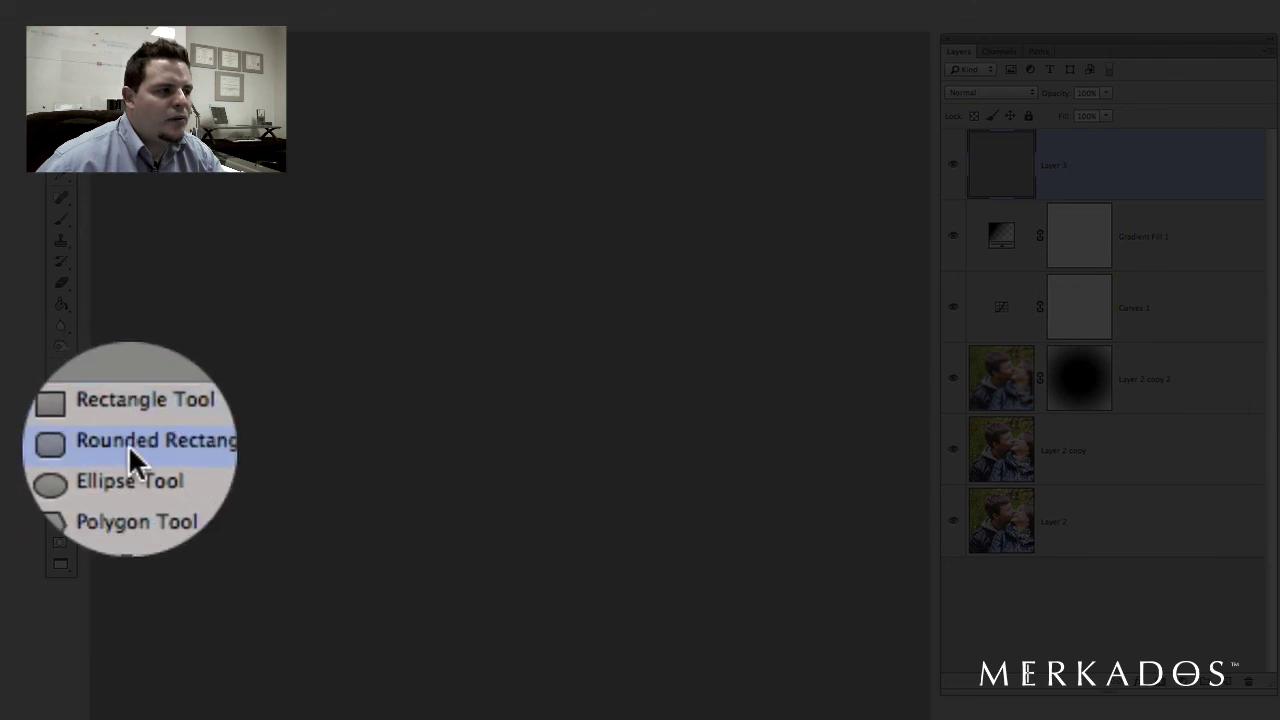
pyautogui.click(128, 444)
pyautogui.moveTo(300, 72); pyautogui.dragTo(904, 718)
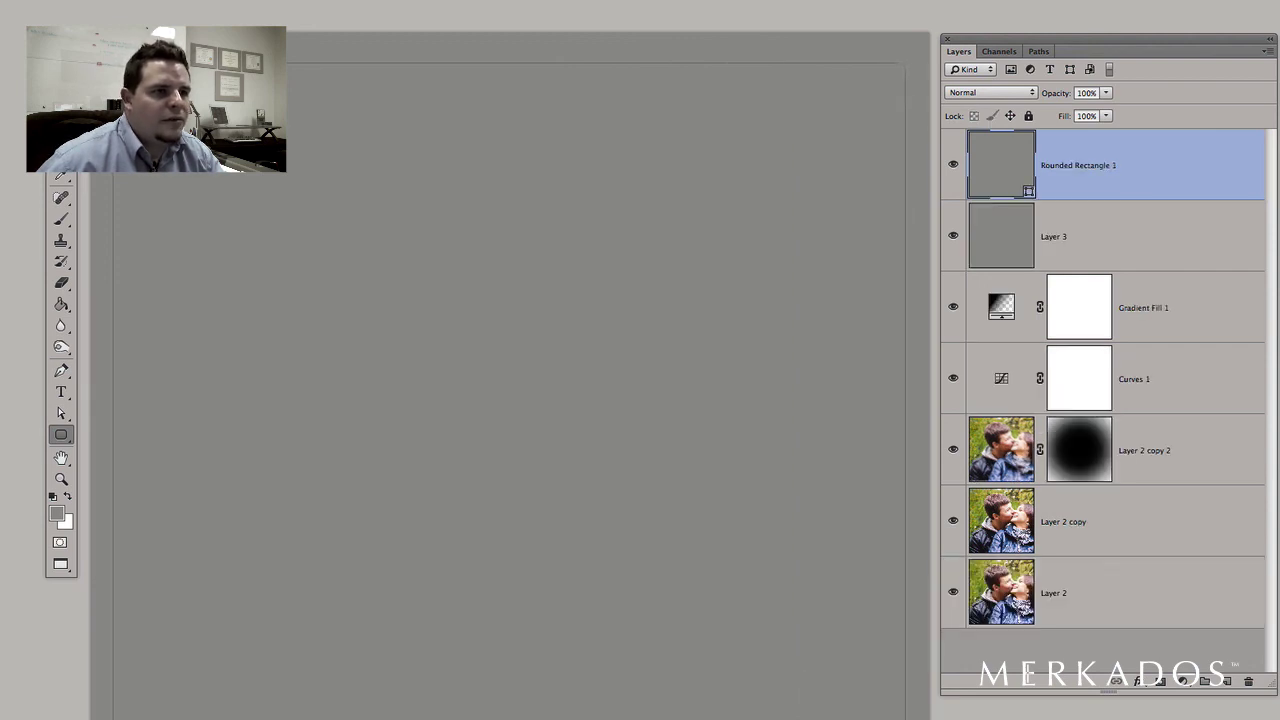
# Step: Recolor the rounded rectangle dark red (H 0, S 100, B 52) to set it apart from the gray layer
pyautogui.doubleClick(990, 165)
pyautogui.moveTo(846, 606); pyautogui.dragTo(893, 601)
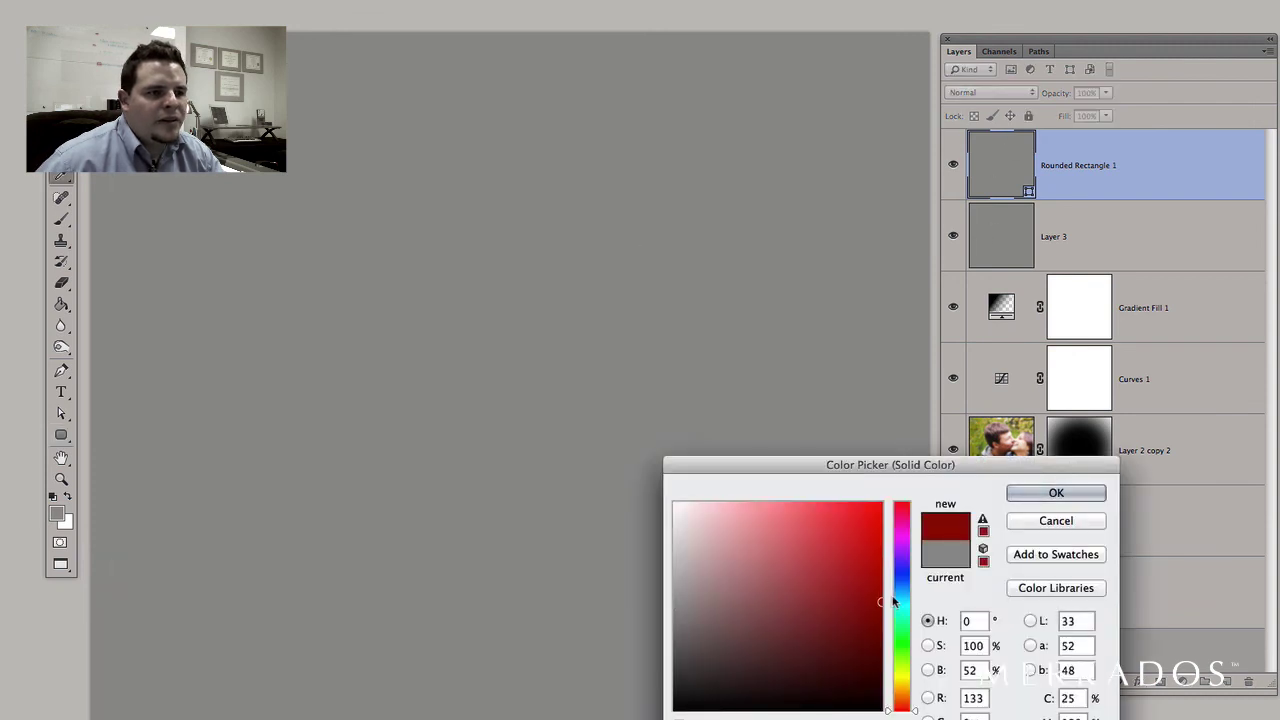
pyautogui.click(1040, 492)
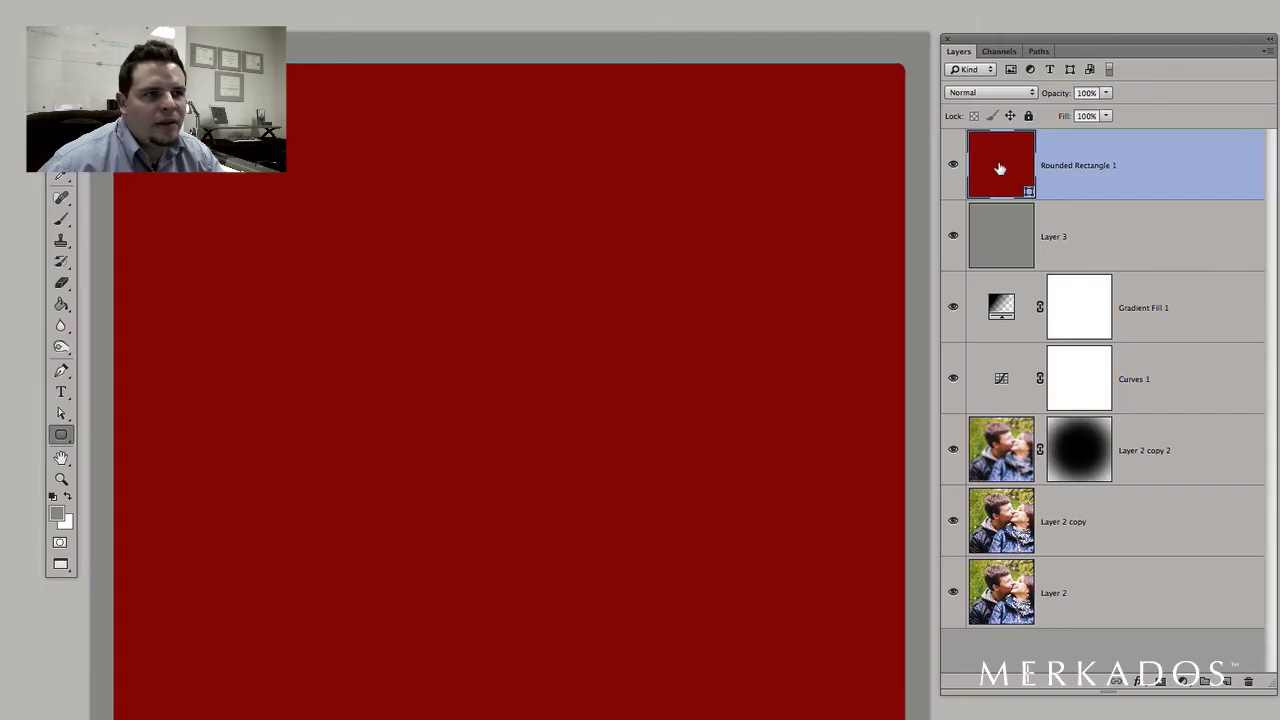
# Step: Load the red rounded rectangle's outline as a selection and use it to add a layer mask to Layer 3
pyautogui.keyDown('super'); pyautogui.click(1000, 170); pyautogui.keyUp('super')
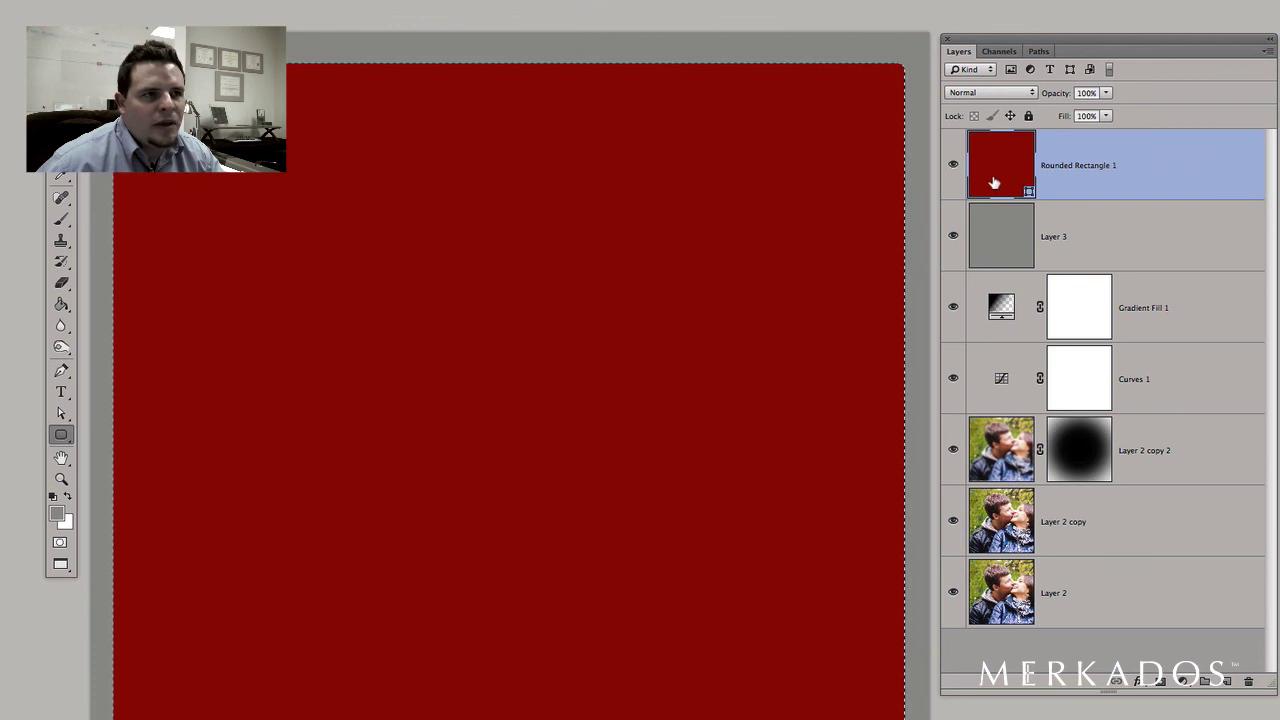
pyautogui.click(1096, 241)
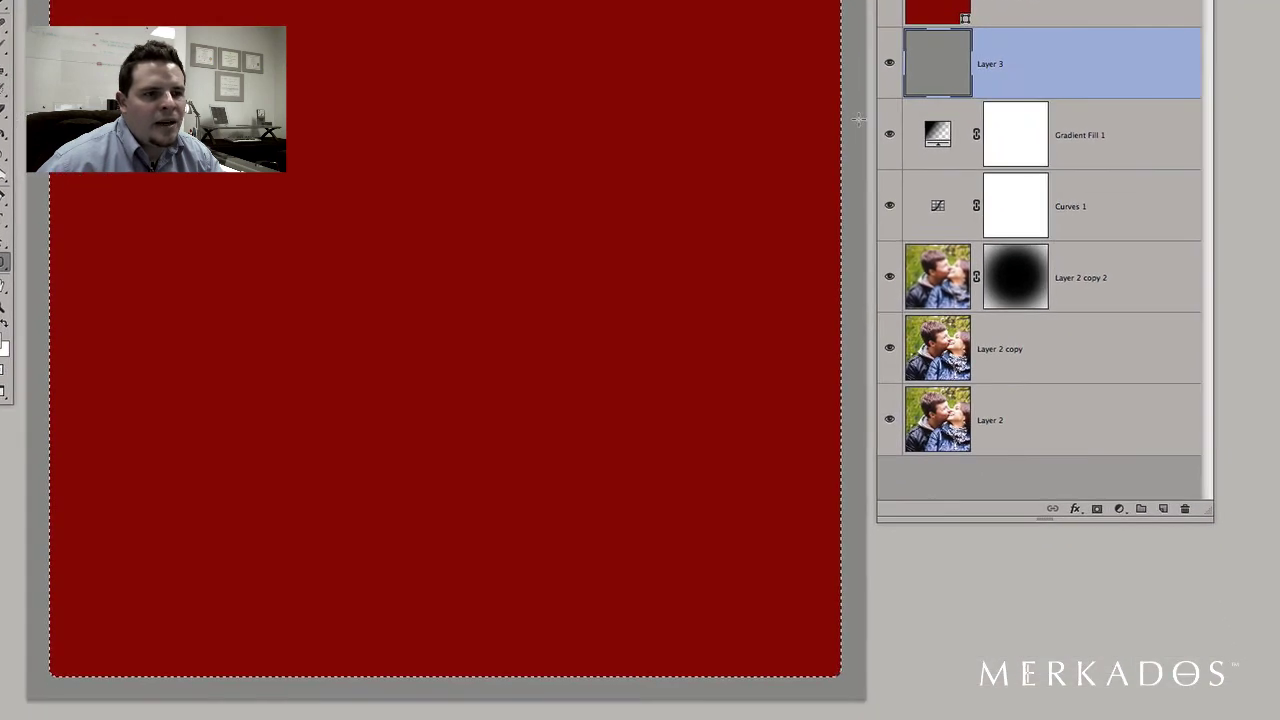
pyautogui.click(1090, 493)
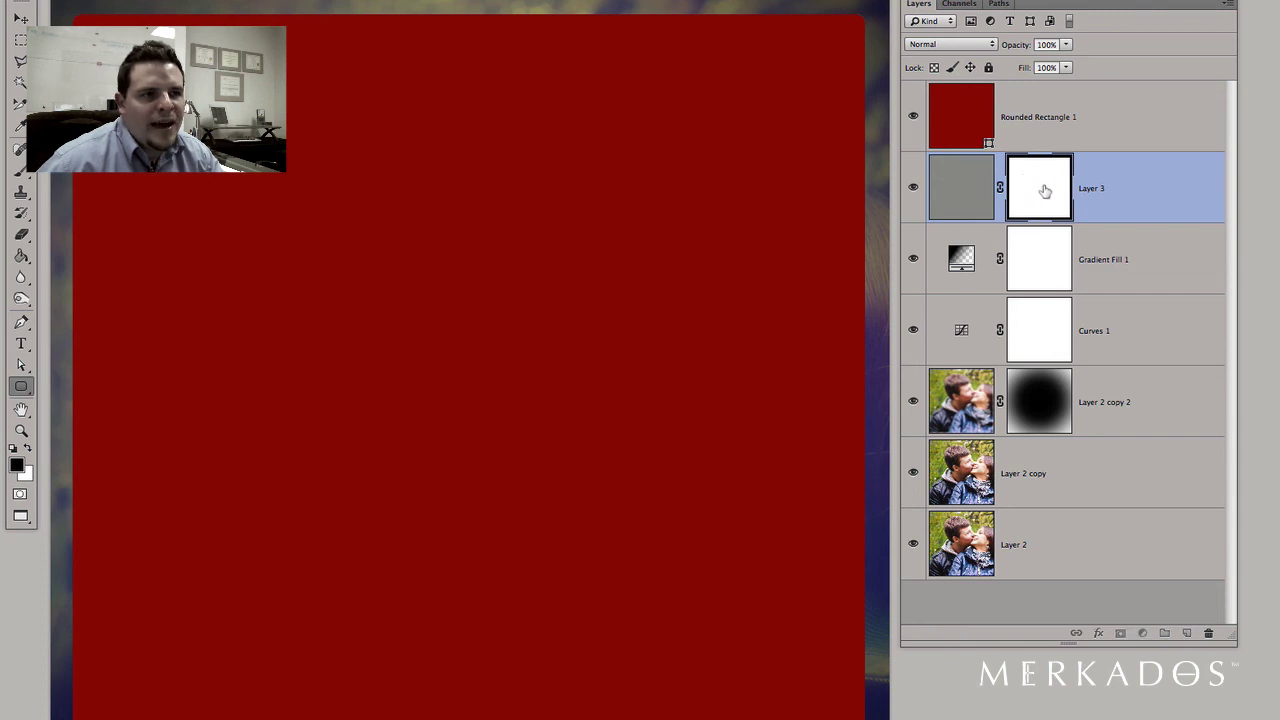
# Step: Invert Layer 3's mask so the gray covers only the border, and delete the red rounded rectangle layer
pyautogui.click(975, 168)
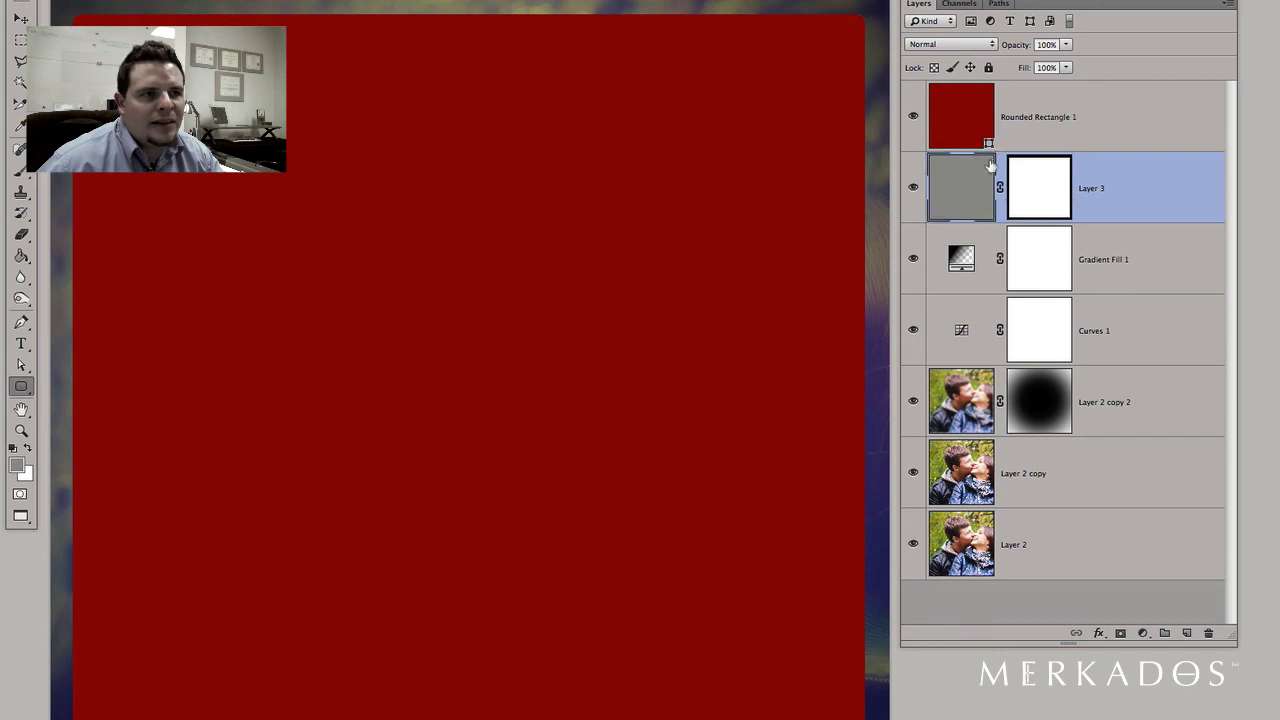
pyautogui.click(1040, 178)
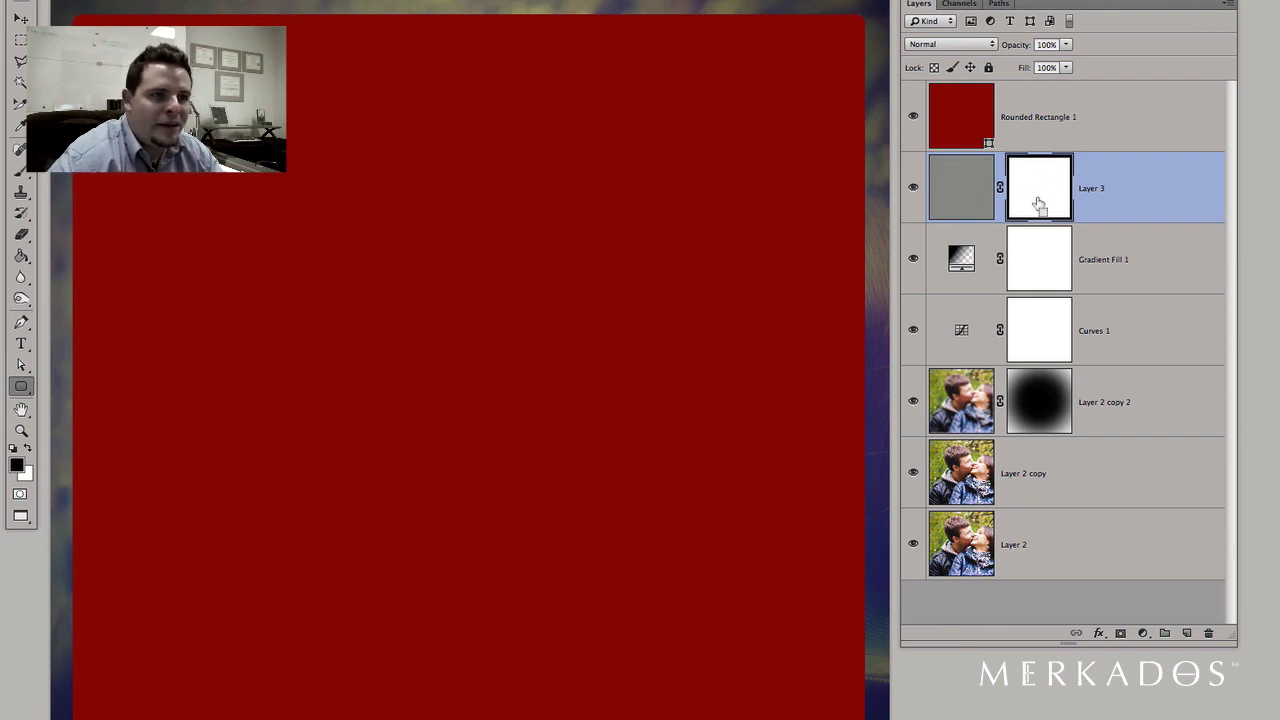
pyautogui.hotkey('ctrl', 'i')
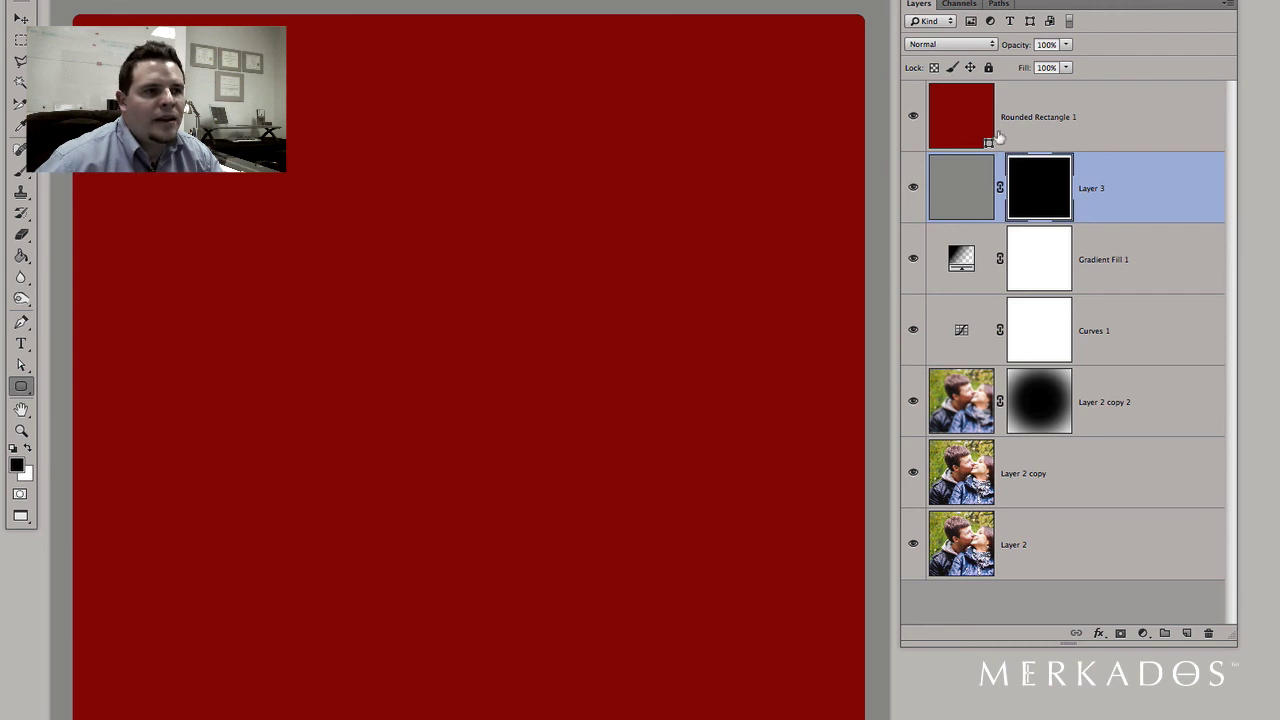
pyautogui.click(912, 119)
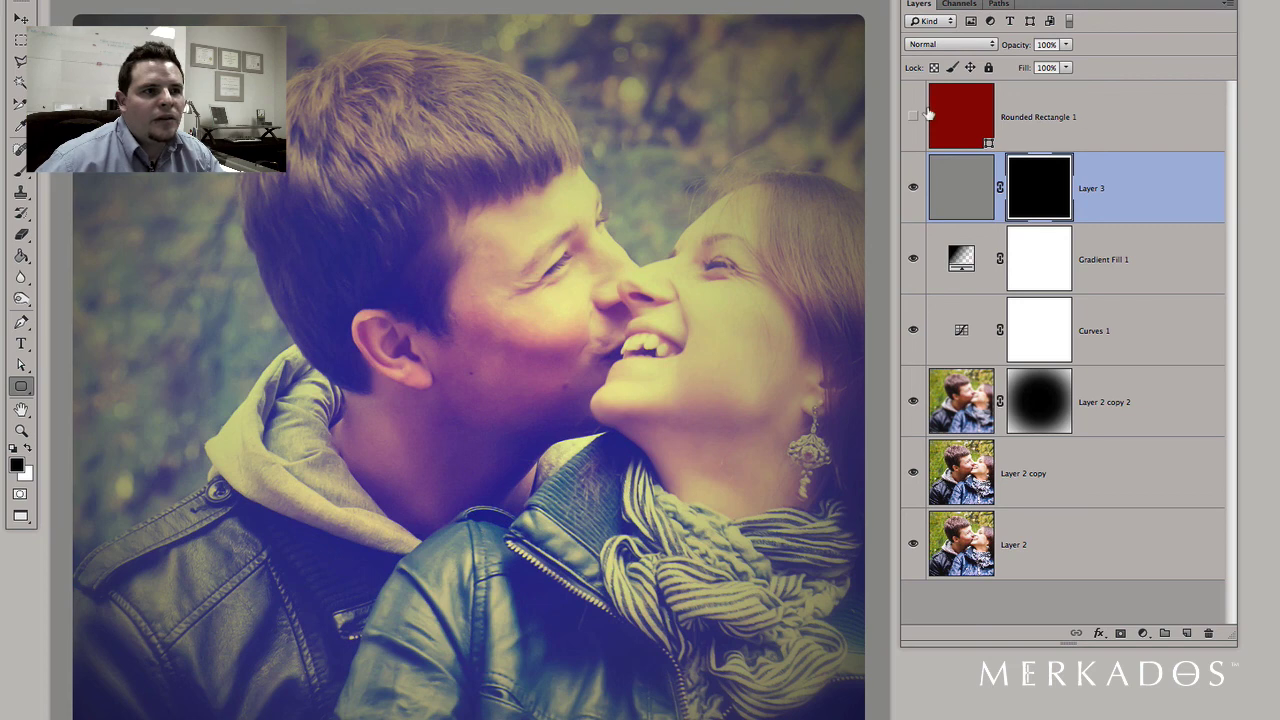
pyautogui.moveTo(928, 116); pyautogui.dragTo(1208, 633)
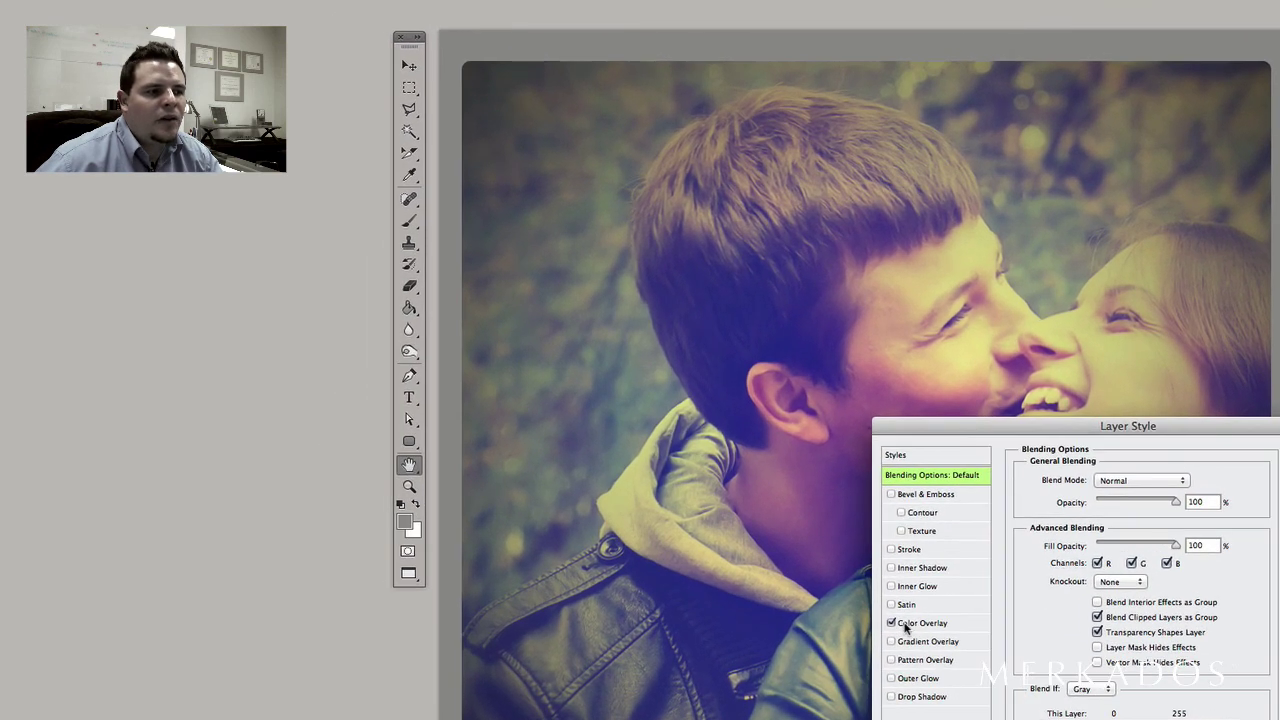
# Step: Apply a white Color Overlay at 100% opacity to the gray frame on Layer 3
pyautogui.click(741, 520)
pyautogui.click(766, 520)
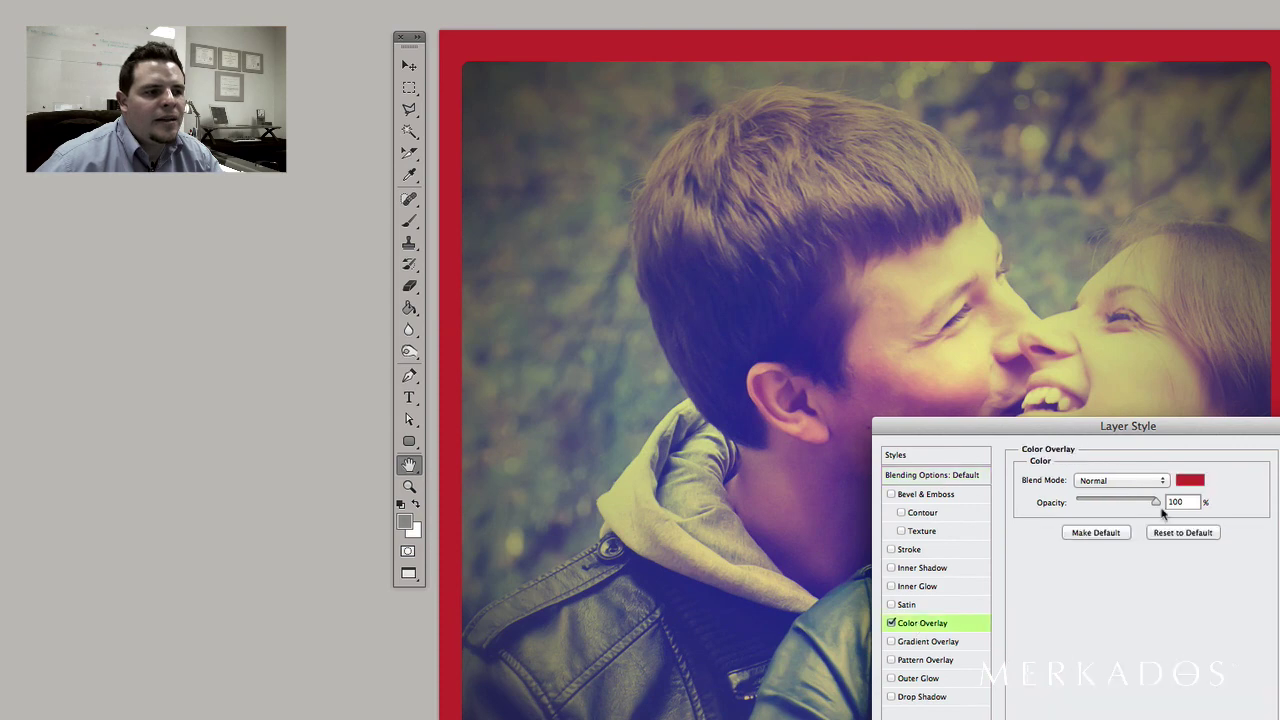
pyautogui.click(995, 396)
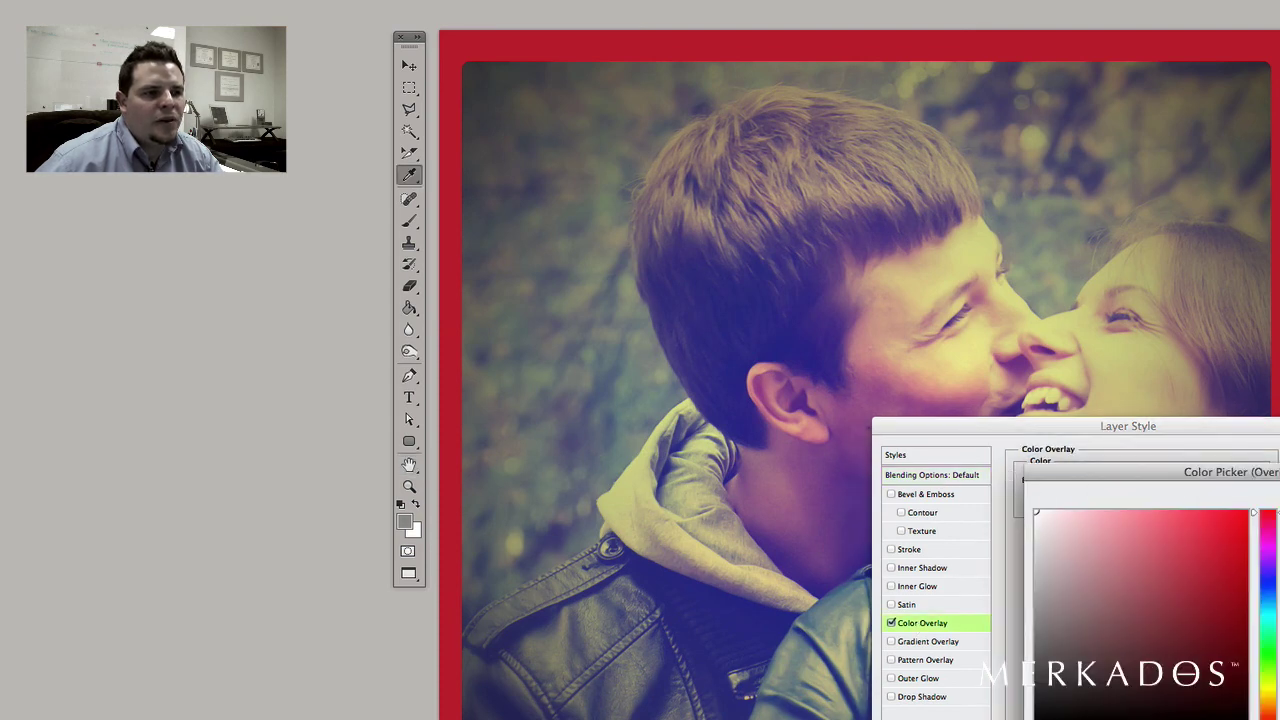
pyautogui.press('Return')
pyautogui.press('Return')
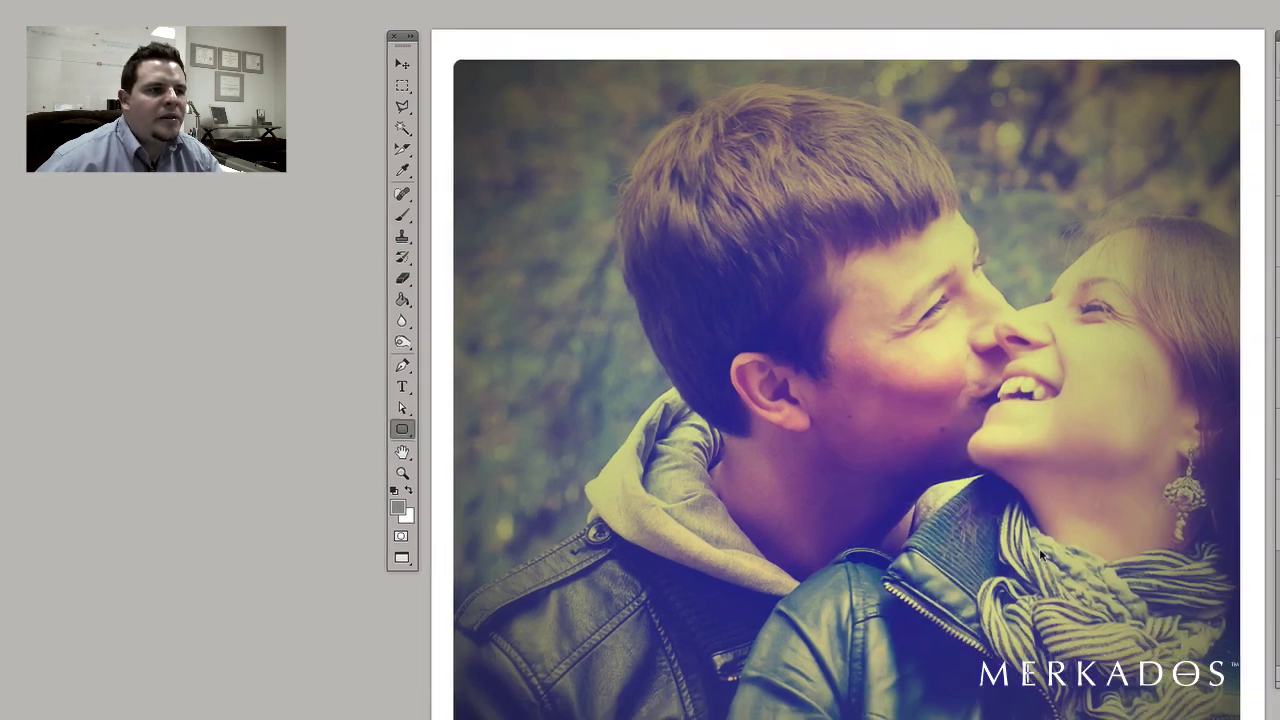